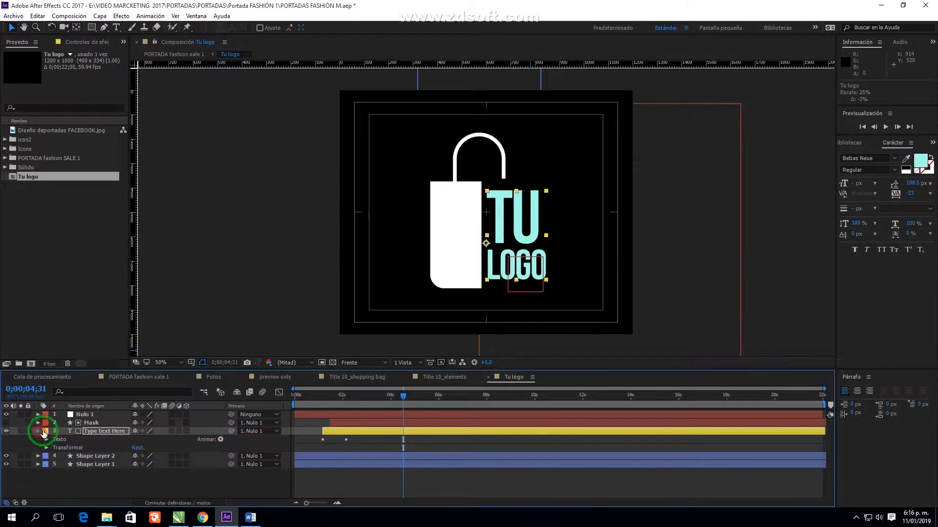
Set the TU LOGO text colour to near-black 262626
click(919, 160)
drag(489, 347, 470, 379)
click(690, 278)
Give Shape Layer 2, the bag handle, a dark grey fill
click(86, 440)
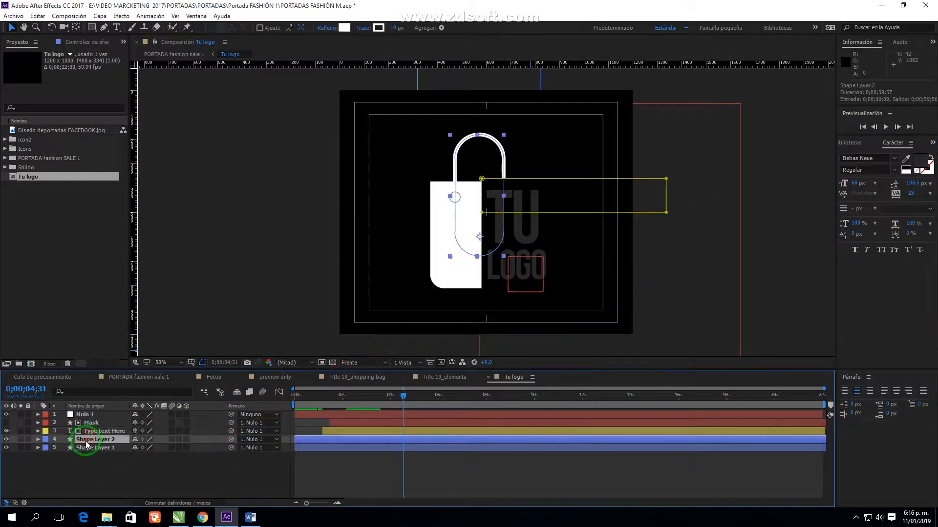
click(38, 440)
click(46, 448)
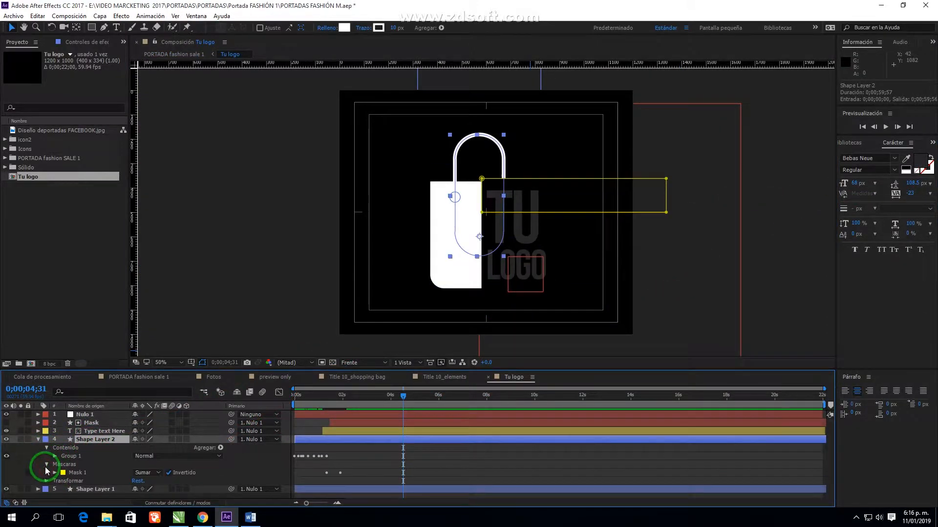
click(345, 28)
drag(476, 371, 460, 374)
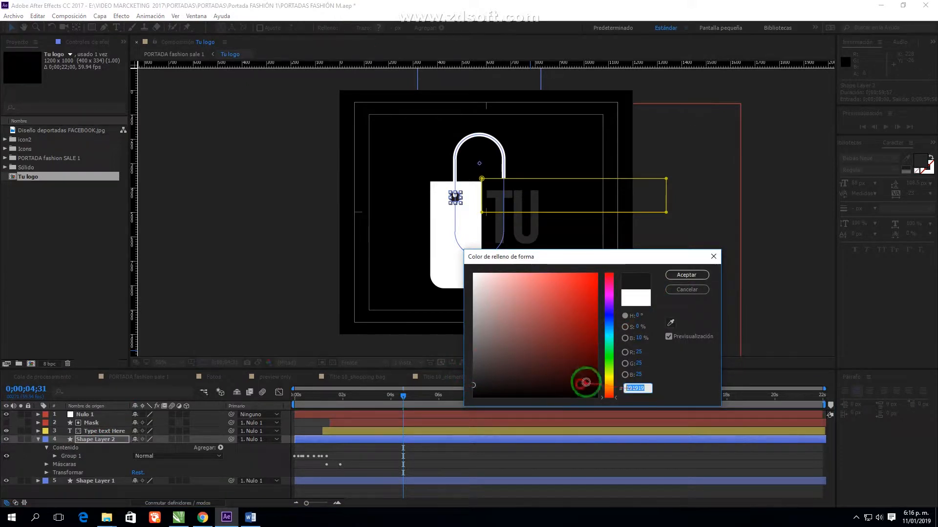
click(705, 276)
click(38, 439)
Give Shape Layer 1, the bag body, a dark grey 191919 fill
click(98, 448)
click(344, 28)
drag(481, 376, 466, 379)
click(686, 275)
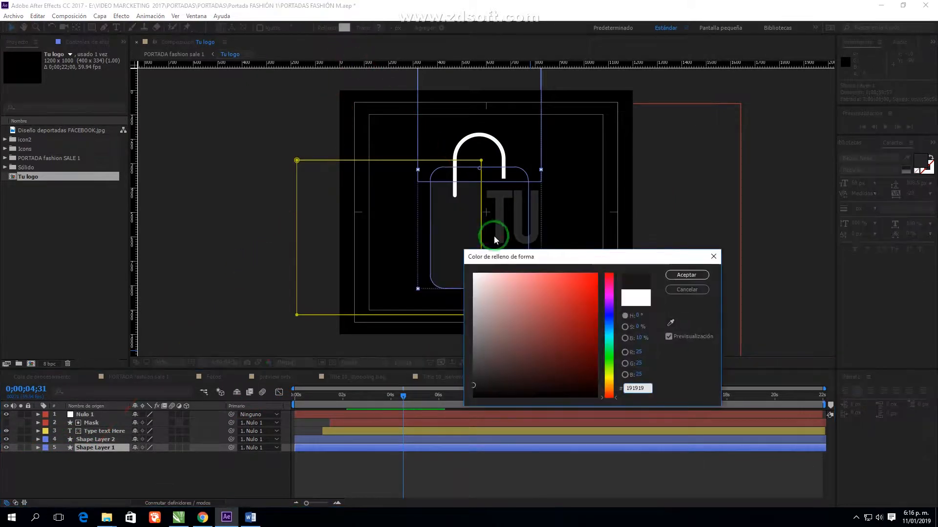
click(93, 422)
Set Shape Layer 2's stroke to white and switch to the PORTADA fashion sale 1 composition
click(98, 431)
click(99, 439)
click(379, 27)
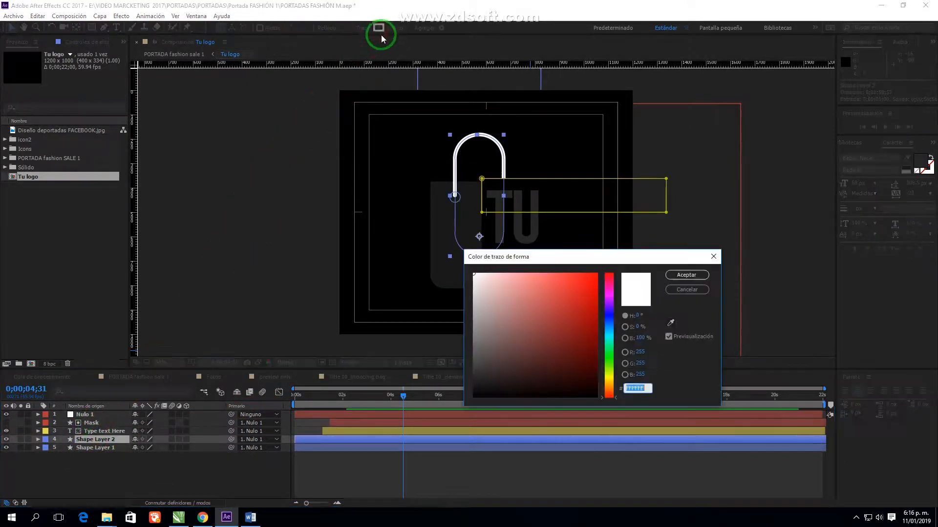
click(670, 274)
click(89, 375)
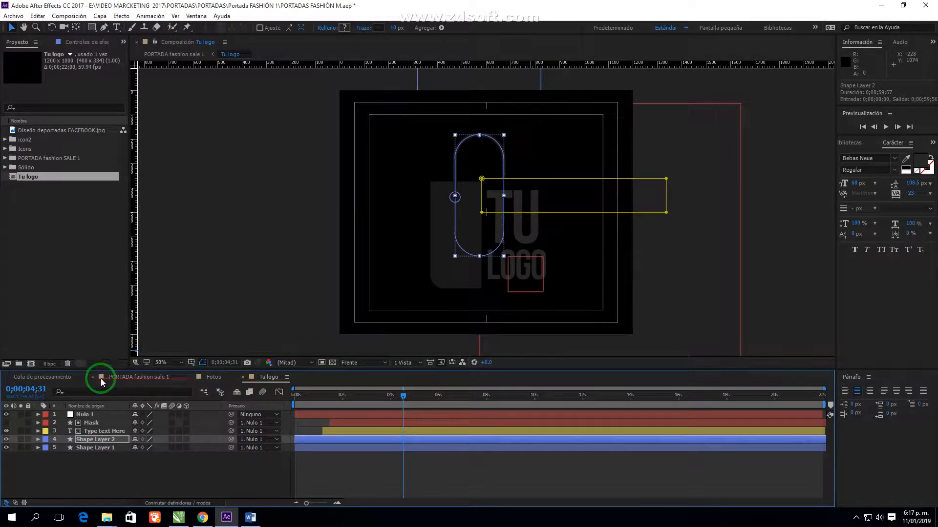
click(154, 381)
Move the Tu logo layer to start later in the timeline
drag(284, 415, 524, 410)
drag(690, 161, 687, 161)
click(781, 216)
Draw a narrow, tall rectangle bar beside the bag icon
click(91, 29)
click(489, 415)
click(332, 418)
drag(601, 149, 604, 220)
scroll(691, 224, up, 1)
drag(668, 196, 489, 219)
key(v)
Start the Rectángulo 1 bar layer at 1;53 and expand its transform properties
drag(321, 422, 367, 404)
drag(381, 415, 384, 418)
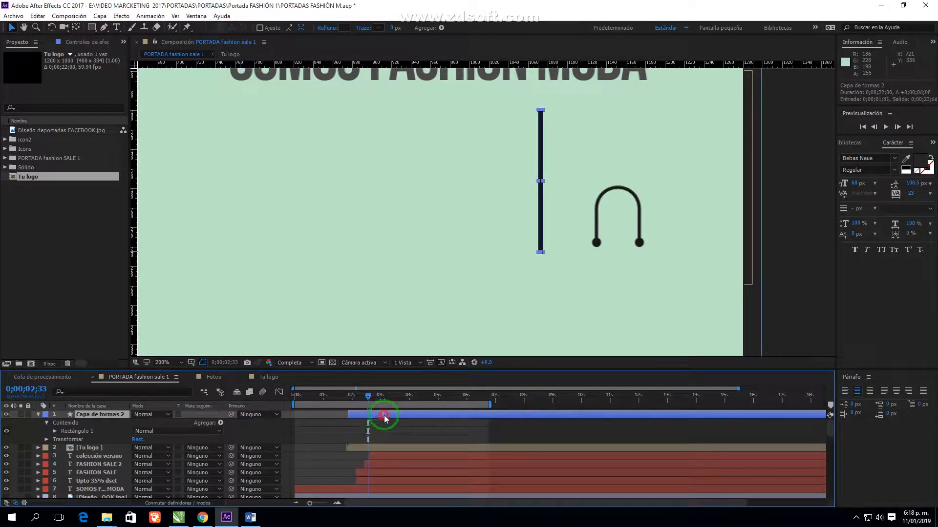
click(55, 431)
scroll(551, 192, up, 1)
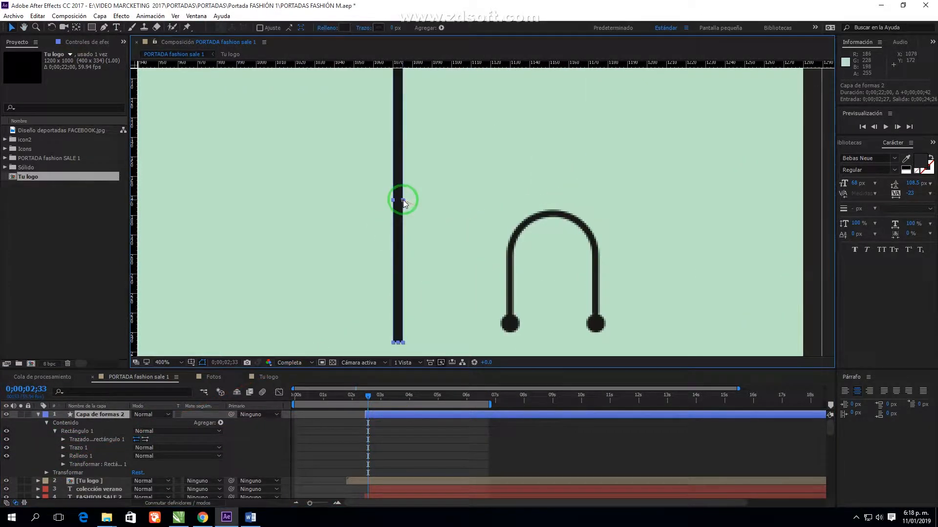
drag(403, 200, 409, 199)
click(64, 465)
key(ctrl+z)
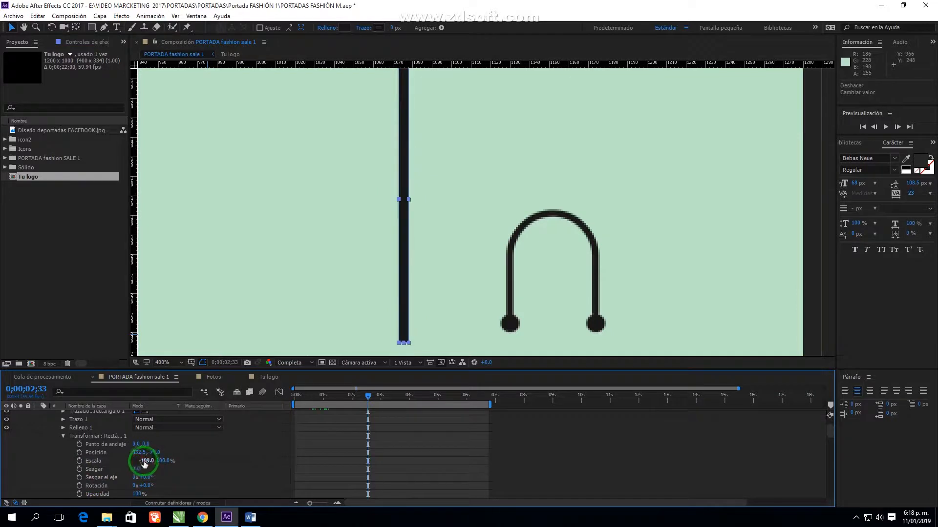
Fill the bar with dark grey
click(345, 27)
click(473, 373)
click(689, 274)
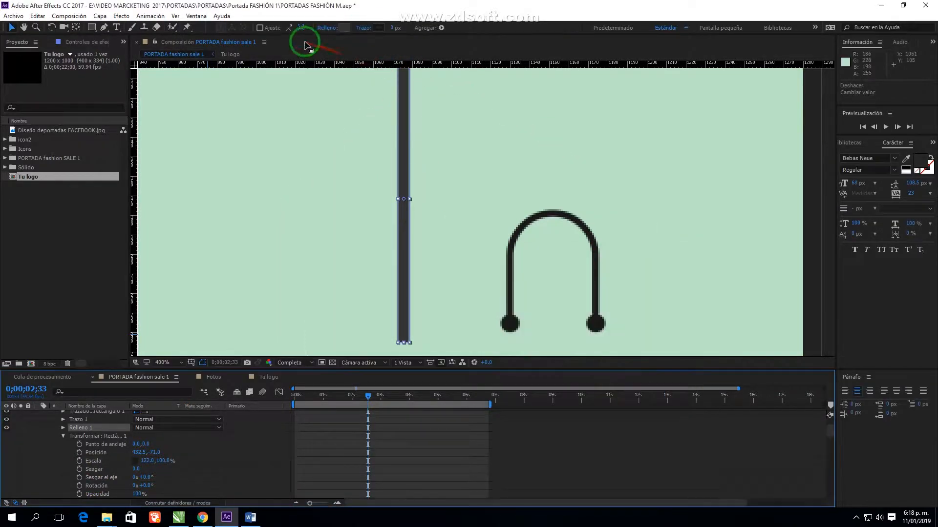
Move the bar's scale keyframe earlier, to around 0;00;02;03
scroll(82, 463, down, 2)
drag(374, 400, 380, 400)
drag(368, 411, 357, 413)
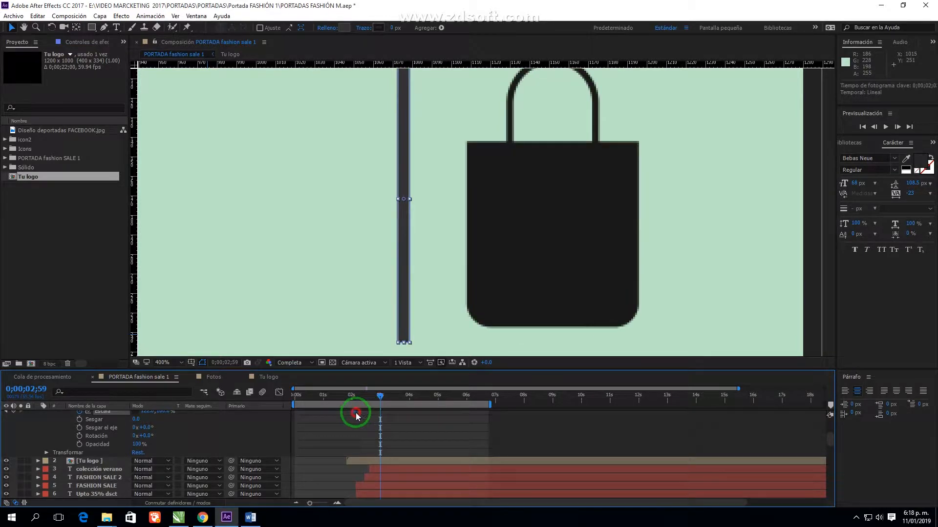
scroll(171, 426, up, 2)
click(6, 435)
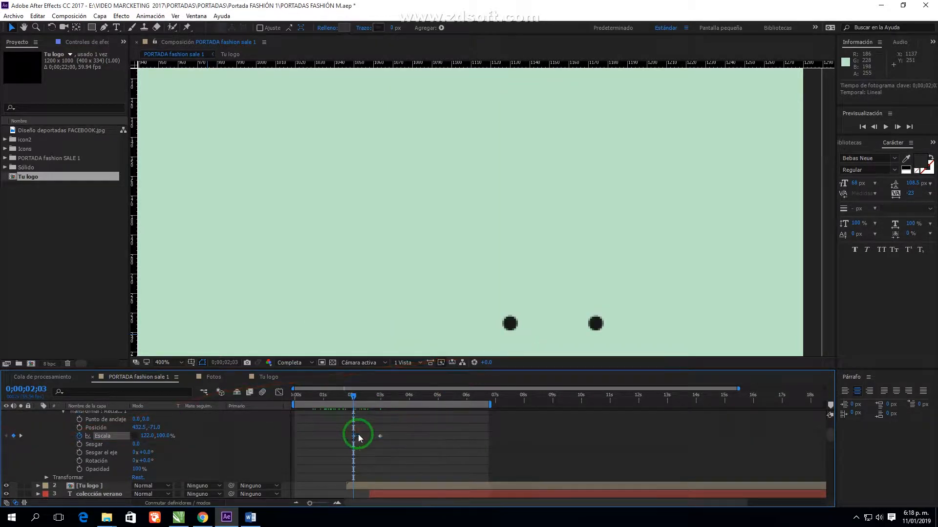
scroll(359, 438, up, 2)
drag(378, 414, 365, 415)
Select the first scale keyframe at 0;00;02;01 and edit its scale value
click(352, 486)
scroll(452, 200, down, 1)
scroll(453, 193, up, 1)
drag(452, 190, 389, 135)
click(76, 28)
key(j)
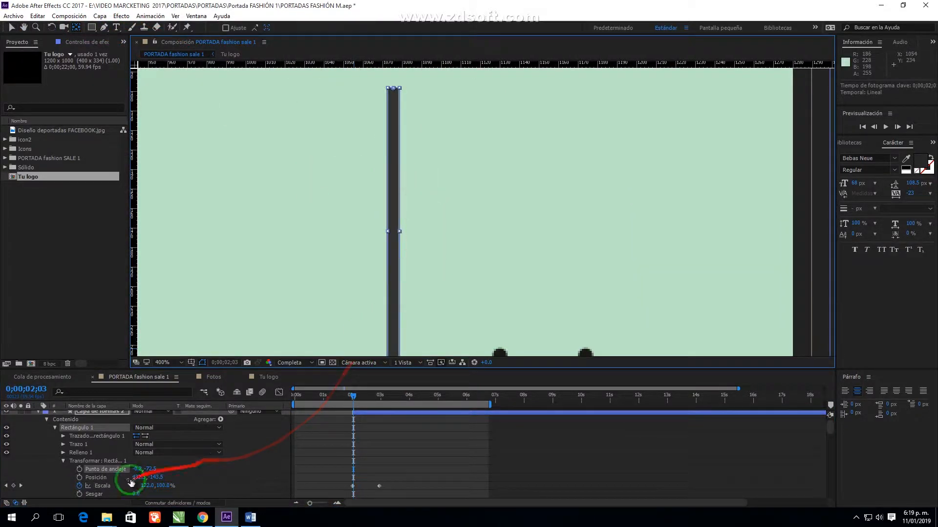
click(147, 486)
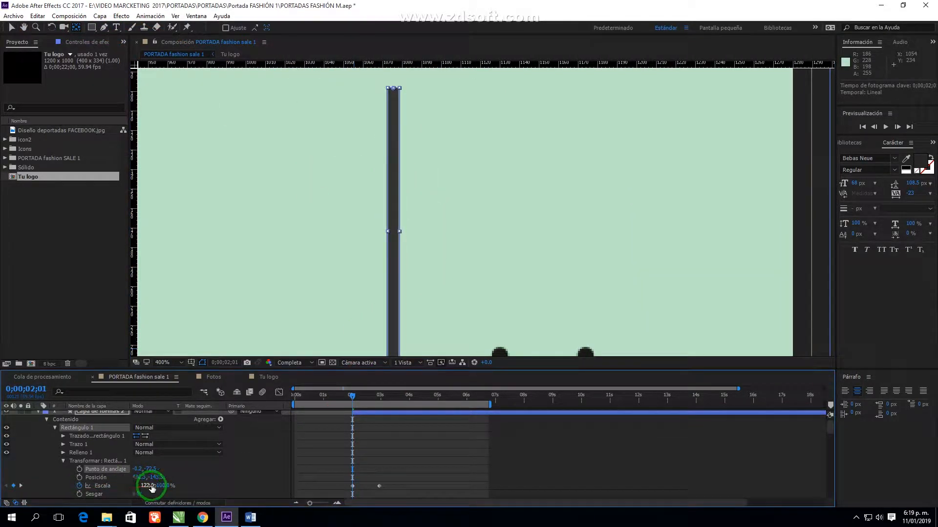
Set the first Escala keyframe to 0 and apply Easy Ease to both scale keyframes
key(Return)
right_click(380, 486)
mouse_move(438, 479)
mouse_move(343, 467)
mouse_down()
mouse_move(389, 493)
mouse_move(359, 469)
mouse_up()
click(571, 431)
Stretch the scale ease influence to about 80% in the speed graph
click(278, 392)
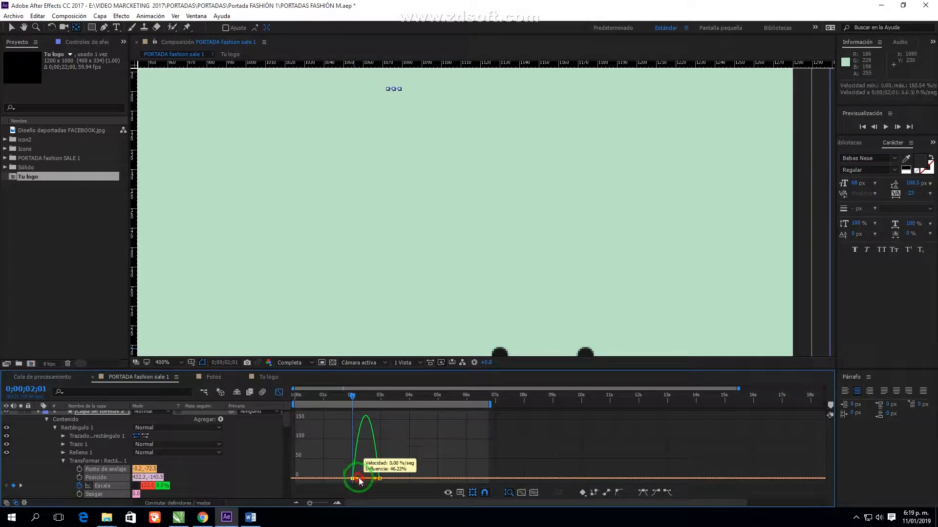
click(279, 392)
click(352, 486)
click(279, 392)
mouse_move(375, 478)
mouse_down()
mouse_move(318, 412)
mouse_move(368, 482)
mouse_up()
click(337, 503)
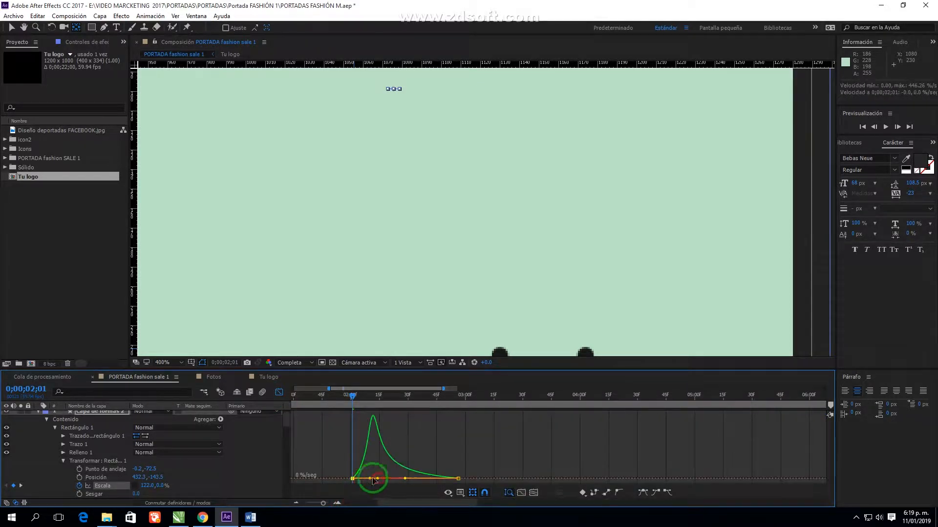
click(279, 392)
Preview the bar growing and shift the scale keyframe timing later
scroll(435, 262, down, 1)
key(space)
key(space)
click(362, 398)
key(space)
click(382, 399)
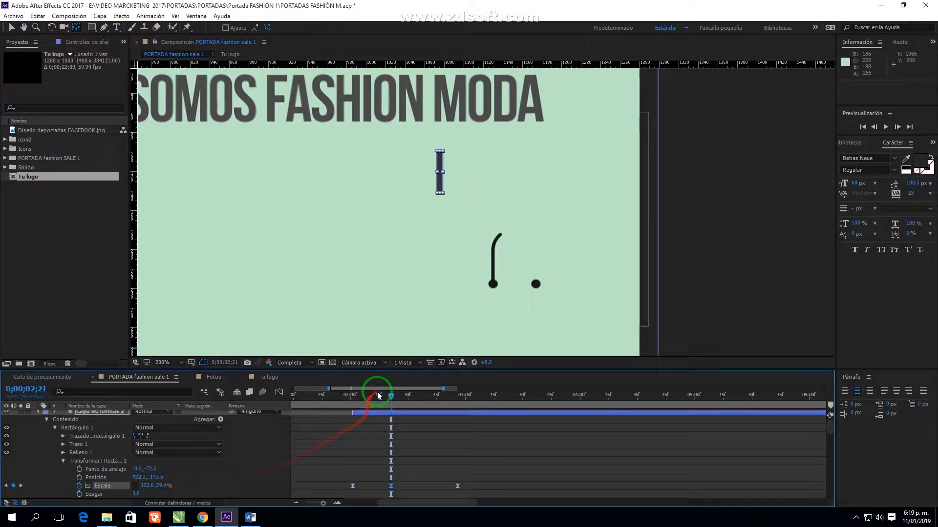
drag(417, 404, 418, 404)
drag(390, 486, 417, 486)
drag(446, 398, 452, 396)
Reshape the speed curve handles to sharpen its peak, then preview the grow-in
click(279, 393)
click(358, 397)
drag(403, 434, 405, 450)
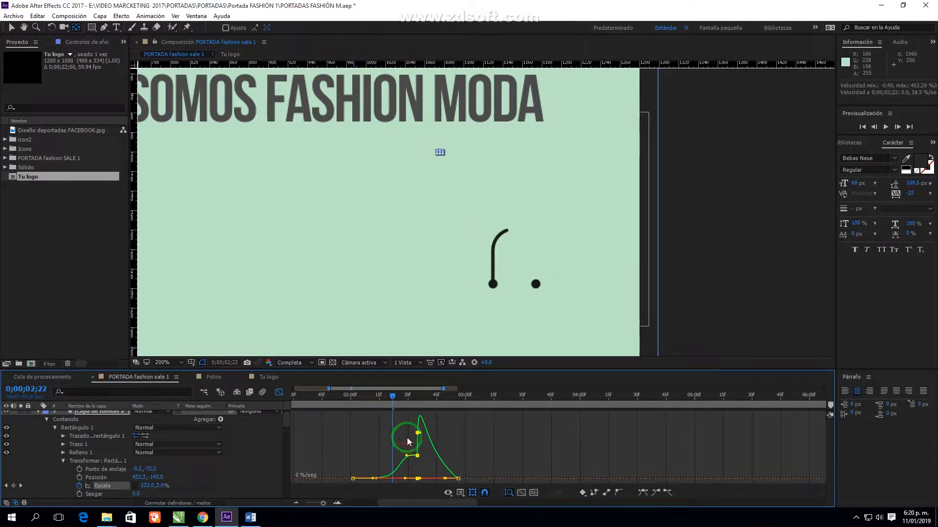
drag(414, 397, 428, 398)
drag(418, 433, 424, 450)
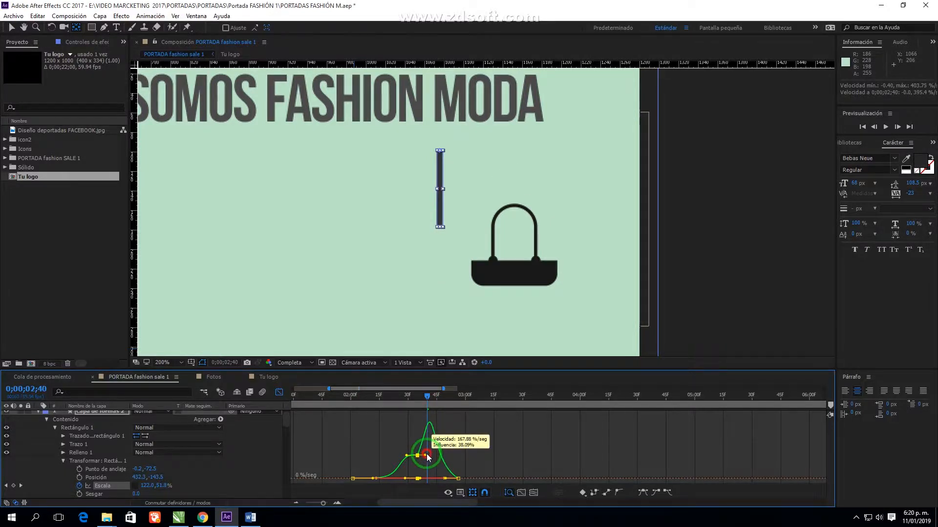
key(space)
key(space)
click(358, 398)
key(space)
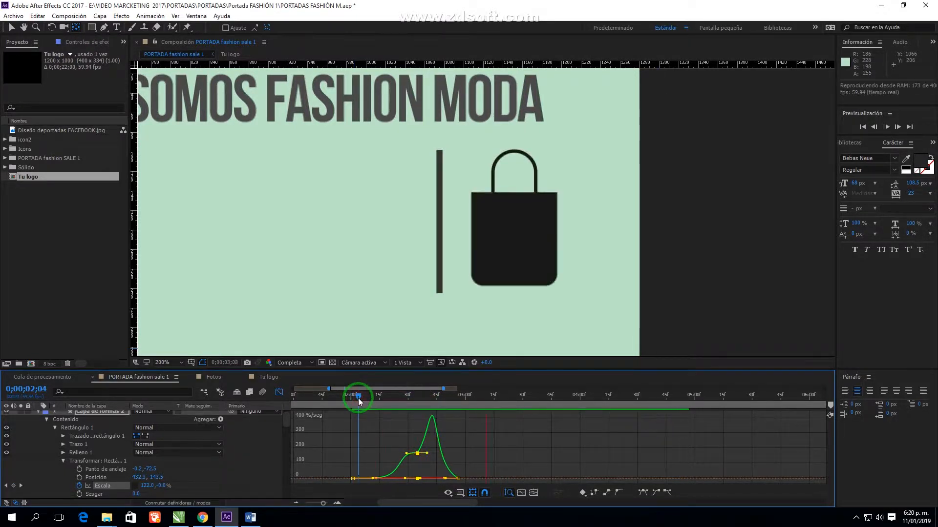
drag(359, 398, 416, 409)
key(space)
Copy the description text from Word and paste it into a new text layer
click(279, 393)
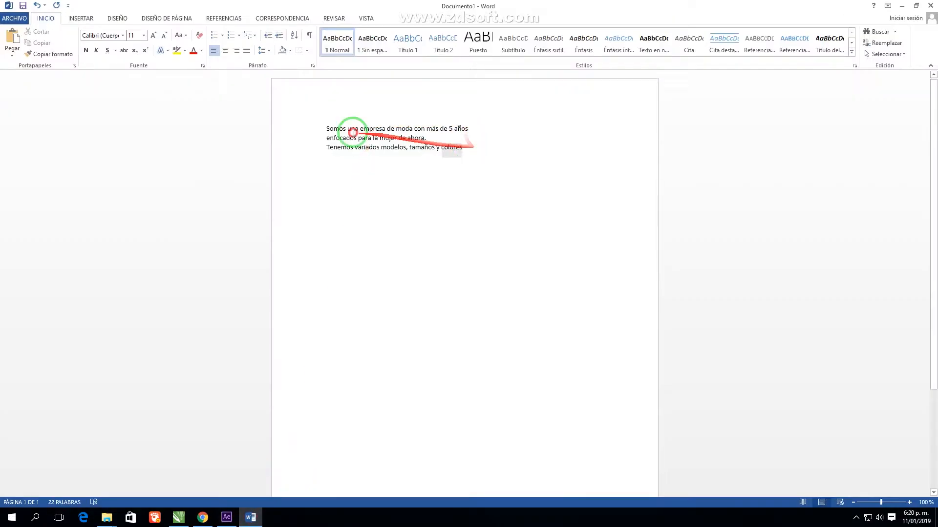
triple_click(352, 132)
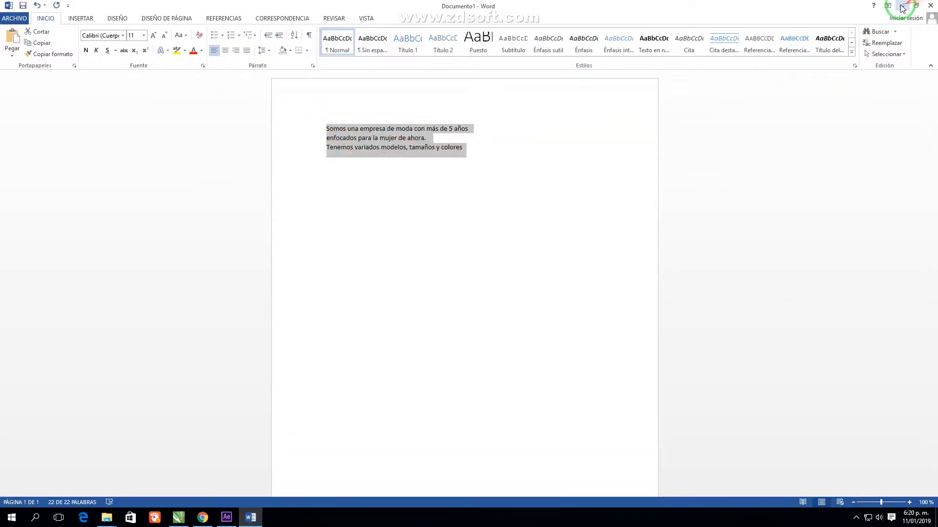
click(902, 6)
click(116, 27)
click(292, 201)
Set the description font size to 15 px and move it up and right
click(858, 185)
text(10)
key(Return)
click(856, 185)
text(15)
key(Return)
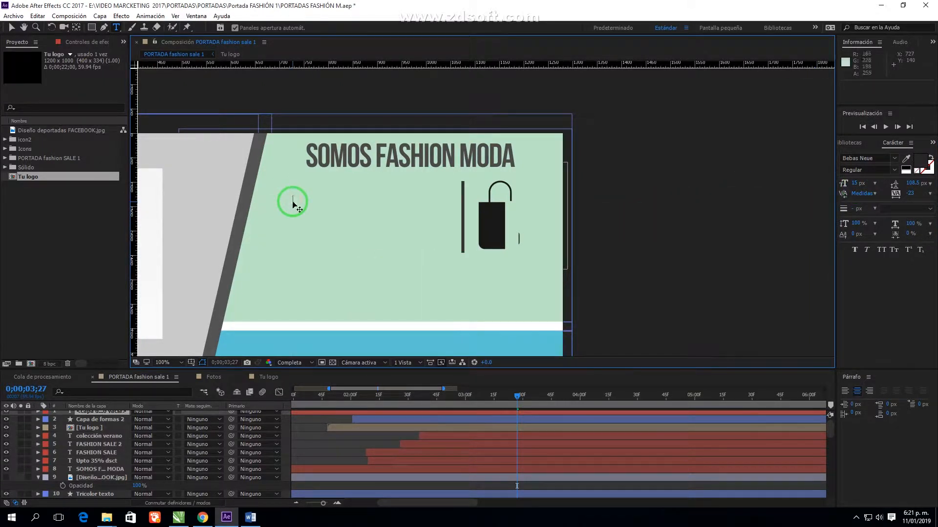
drag(324, 207, 406, 197)
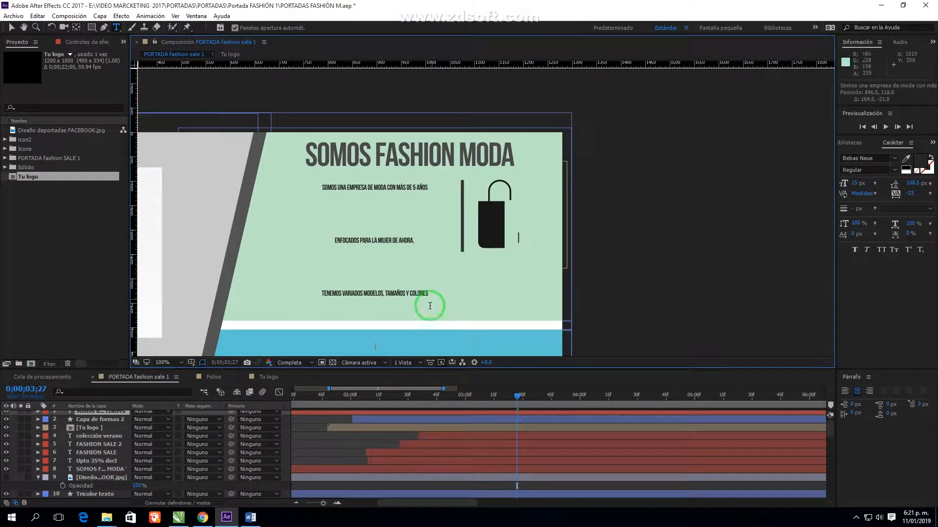
Set 22 px leading and the Abel font for all three lines
click(910, 183)
text(22)
key(Return)
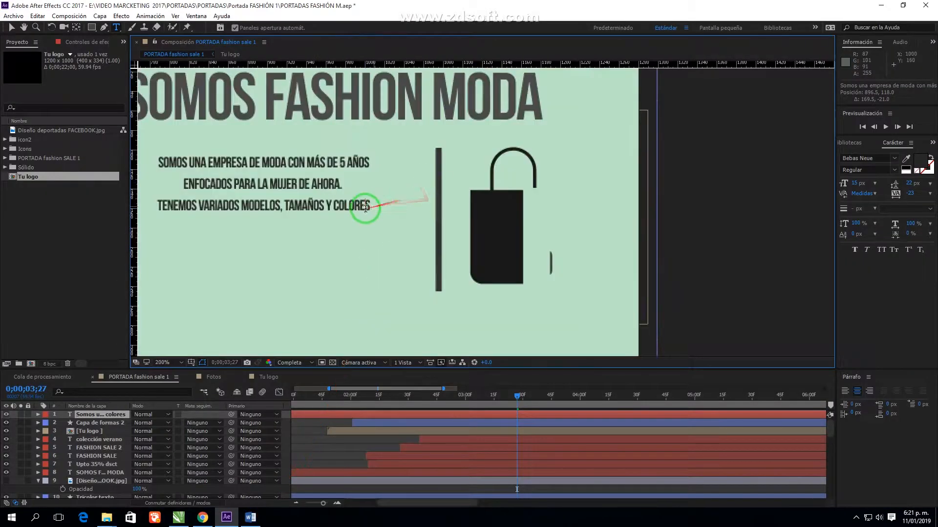
key(ctrl+a)
click(879, 158)
scroll(427, 207, down, 1)
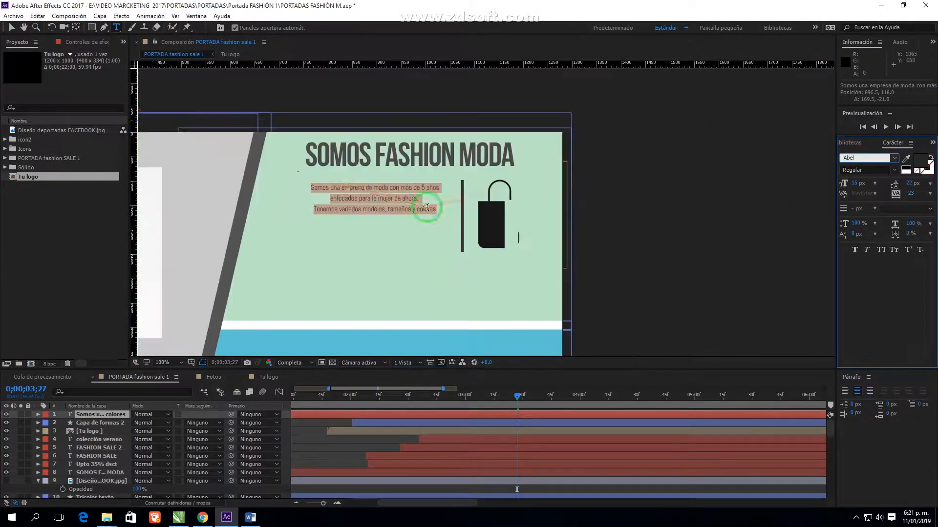
Scale up the text block and place it beside the bar
click(12, 28)
drag(398, 191, 449, 192)
drag(422, 199, 426, 198)
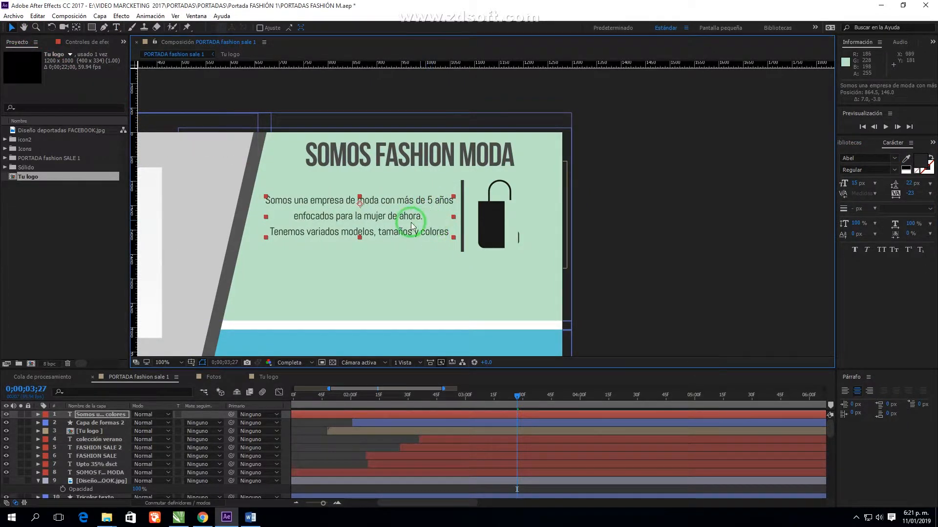
Rewrap the description so '5 años' starts a new line, nudge it, and start the layer at 2;41
double_click(334, 221)
click(426, 201)
key(Return)
click(295, 231)
key(BackSpace)
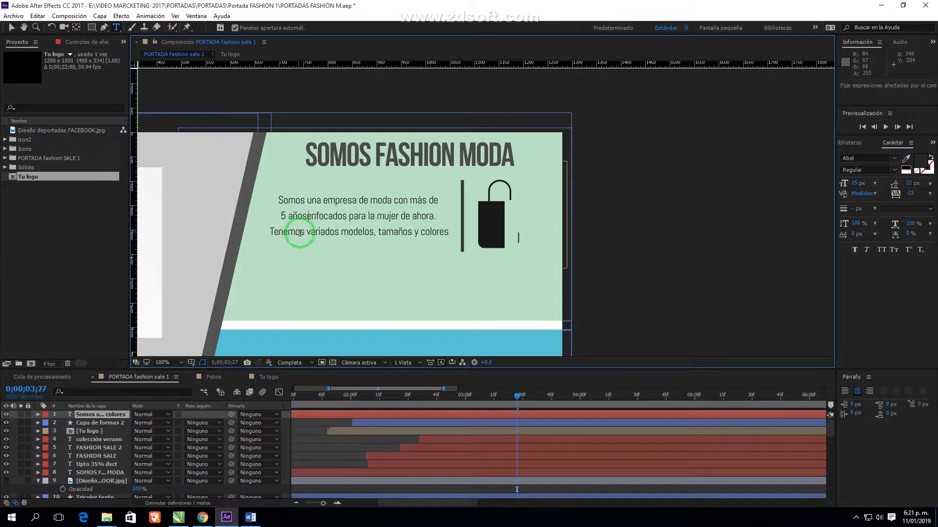
click(12, 28)
drag(405, 218, 404, 215)
drag(363, 415, 572, 416)
drag(424, 397, 469, 414)
Draw a rectangular mask around the text block and make the text bold
click(91, 28)
drag(259, 186, 459, 241)
click(12, 28)
click(855, 250)
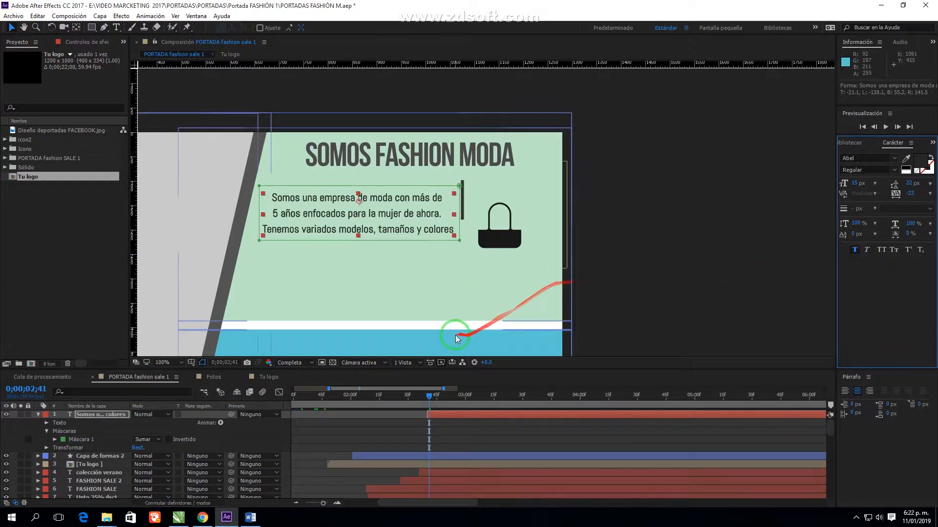
Add a Position animator pushing the text 300 px right, with eased keyframes
click(55, 440)
click(55, 440)
click(220, 423)
click(264, 251)
click(71, 473)
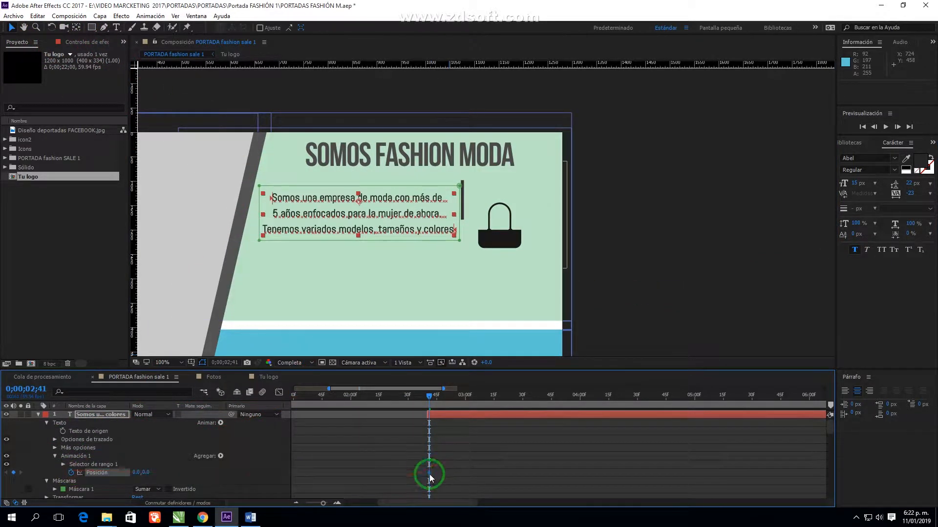
drag(150, 473, 289, 476)
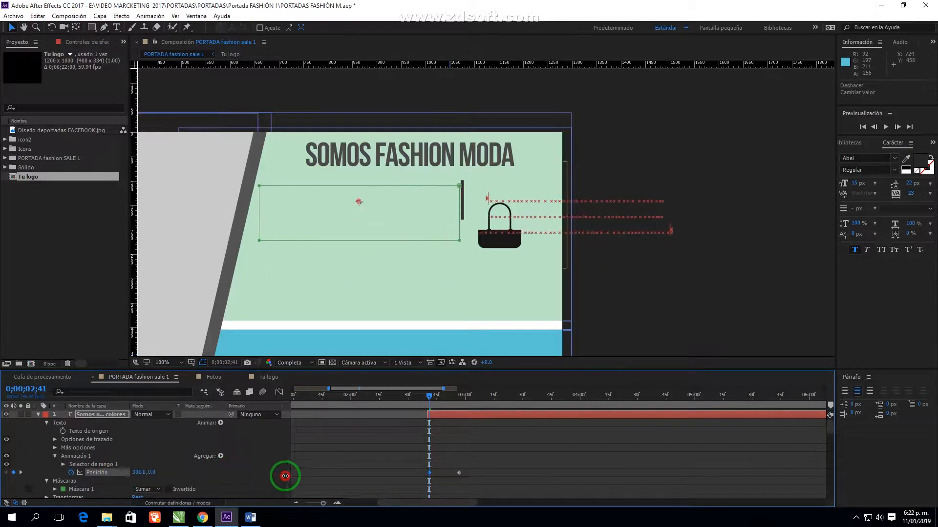
right_click(459, 473)
click(630, 413)
Sharpen the position ease into a spike in the speed graph and preview it
click(279, 392)
click(430, 432)
drag(454, 478, 444, 479)
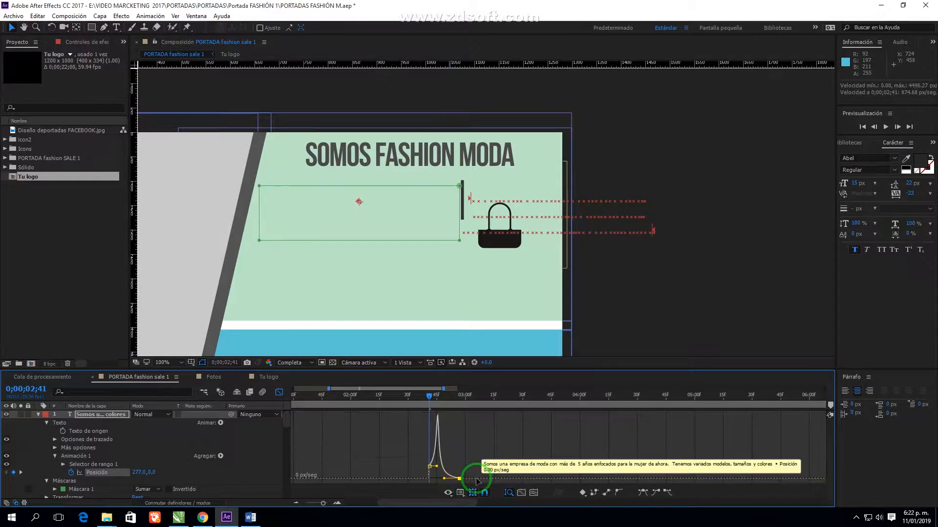
key(space)
key(space)
click(428, 396)
key(space)
Move the second Position keyframe later and set the work area to 2;10–4;20
key(space)
click(279, 393)
click(387, 488)
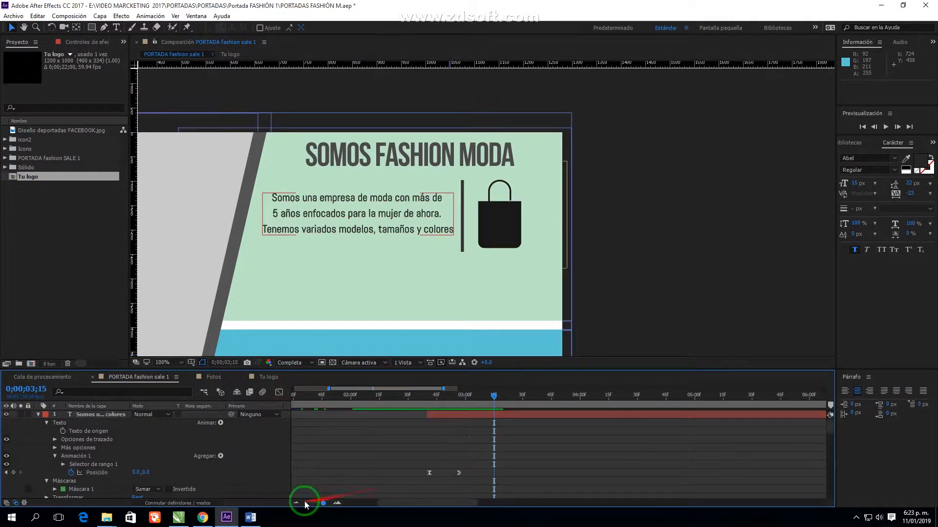
drag(323, 503, 313, 503)
drag(401, 473, 436, 473)
drag(294, 404, 383, 434)
drag(538, 404, 450, 424)
key(space)
Retime the description text's ending keyframe to 4;01 and preview the result
key(space)
drag(437, 476, 423, 476)
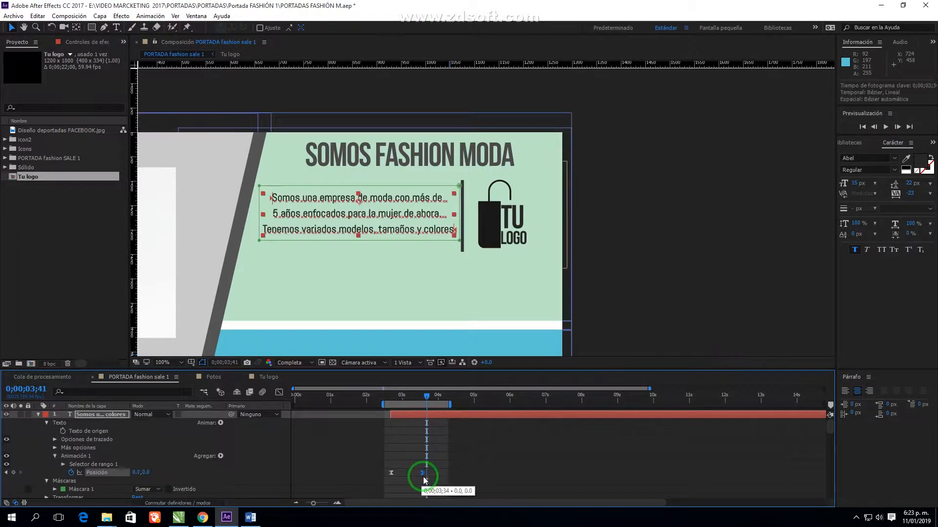
key(space)
drag(422, 472, 441, 473)
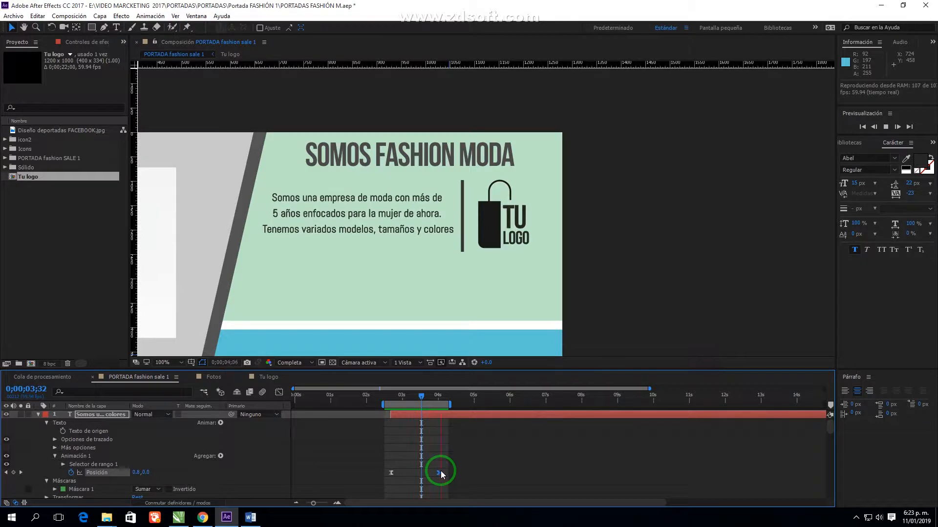
click(441, 474)
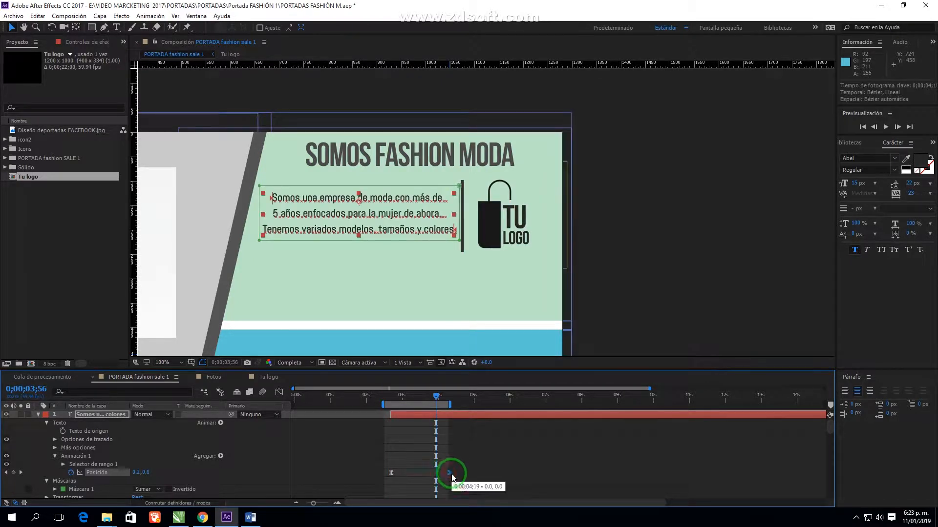
Unlink the divider bar's scale, shorten it to 95% height, and nudge it up
click(38, 416)
click(462, 231)
scroll(484, 234, up, 1)
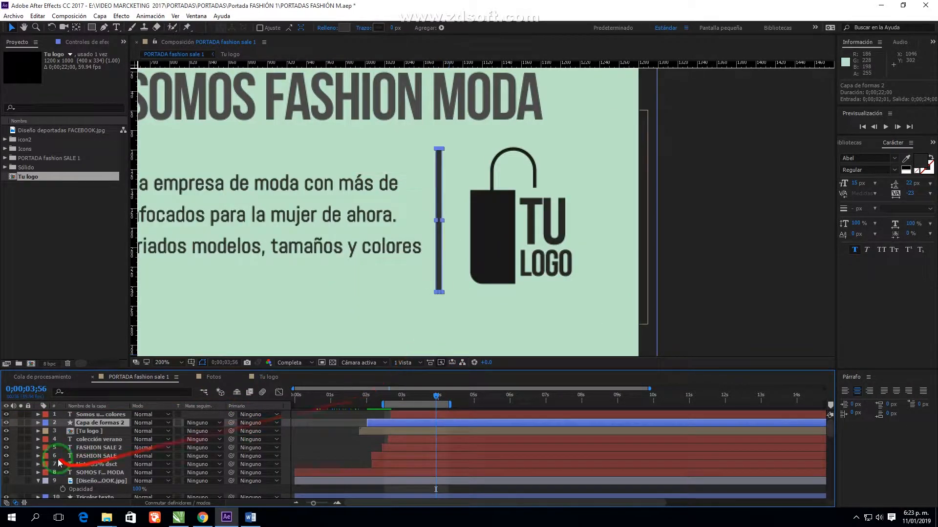
key(s)
double_click(38, 423)
click(134, 464)
drag(165, 465, 160, 467)
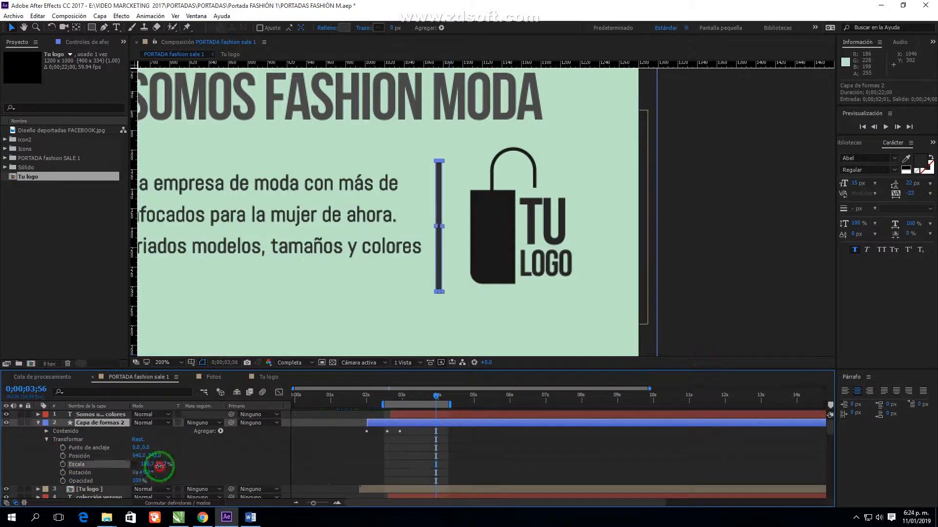
drag(440, 210, 440, 195)
click(167, 464)
click(439, 224)
Add horizontal guides near the divider bar's top and bottom
drag(498, 63, 495, 284)
drag(441, 258, 441, 256)
click(453, 311)
drag(470, 285, 465, 89)
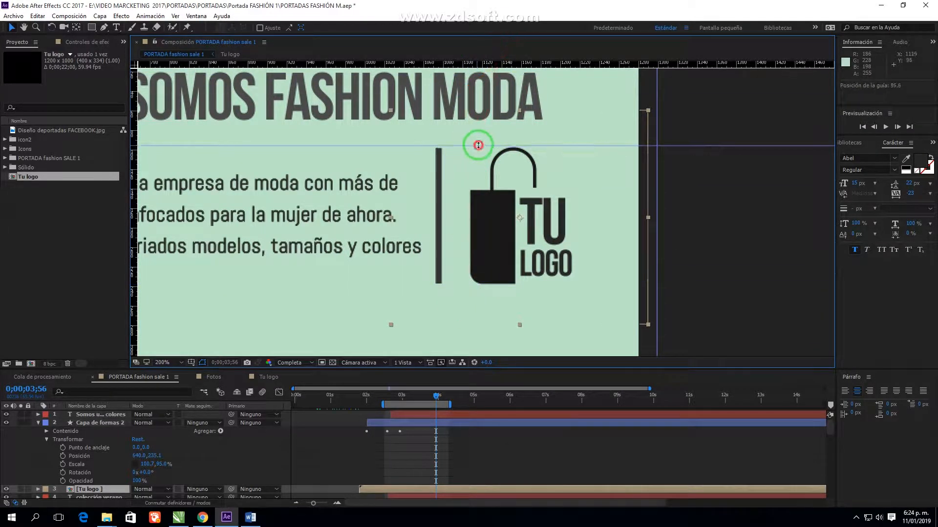
scroll(422, 245, down, 1)
drag(311, 274, 503, 248)
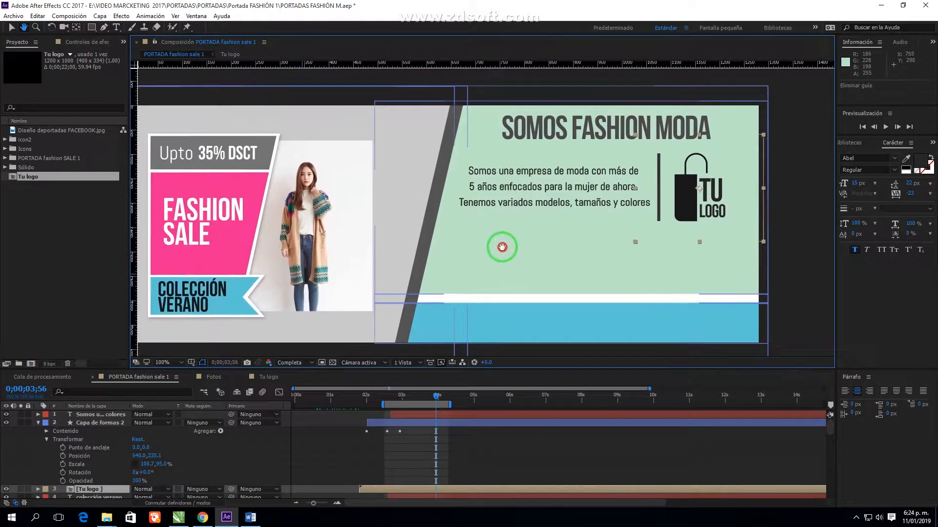
Set the description text's leading to 20 px and replay the text reveal
click(558, 205)
click(909, 182)
text(20)
click(589, 235)
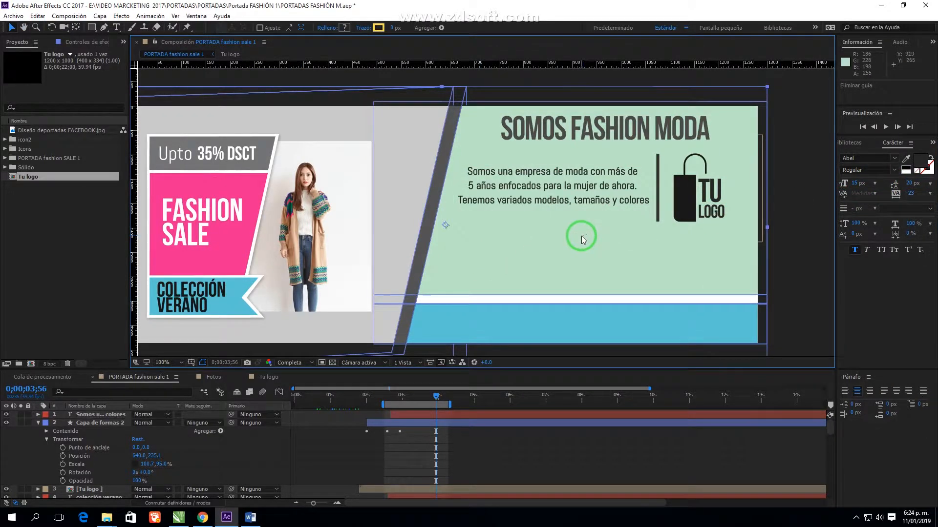
click(398, 398)
drag(397, 398, 467, 409)
click(409, 414)
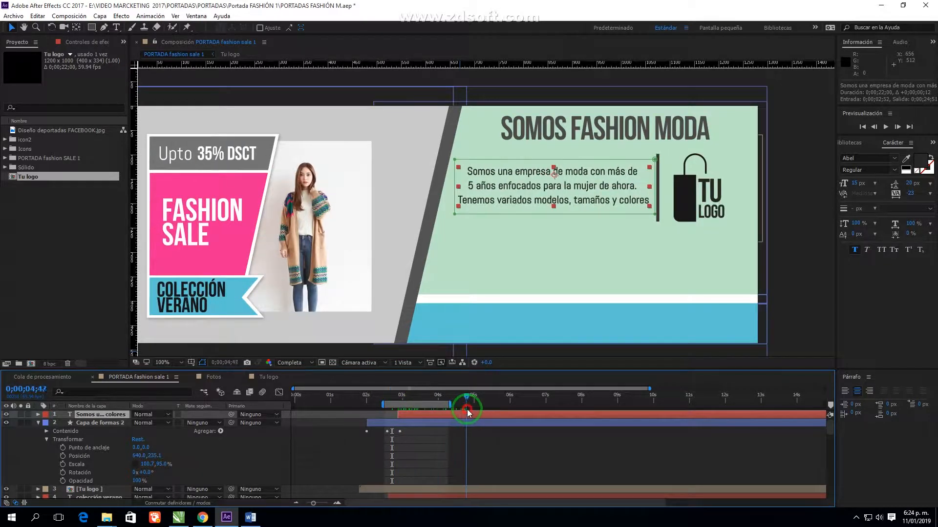
drag(558, 278, 518, 281)
drag(413, 265, 449, 268)
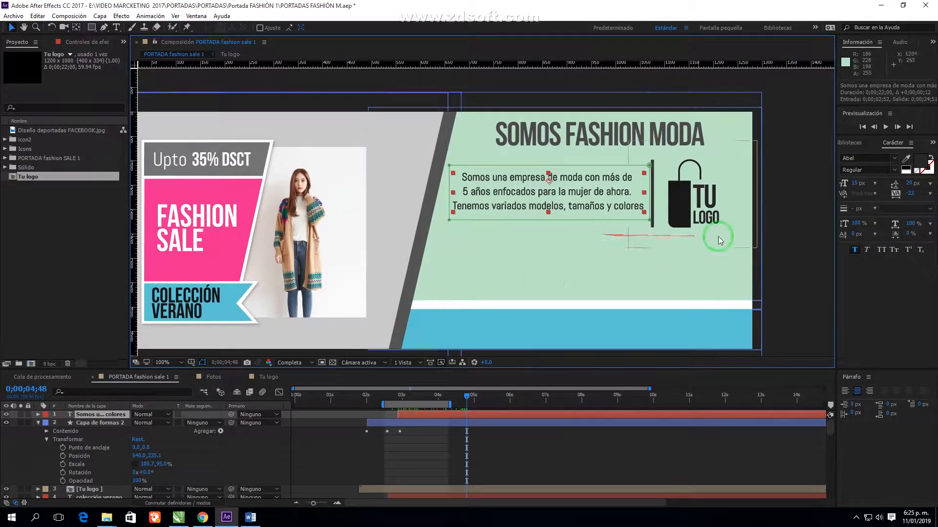
click(796, 243)
drag(467, 396, 500, 402)
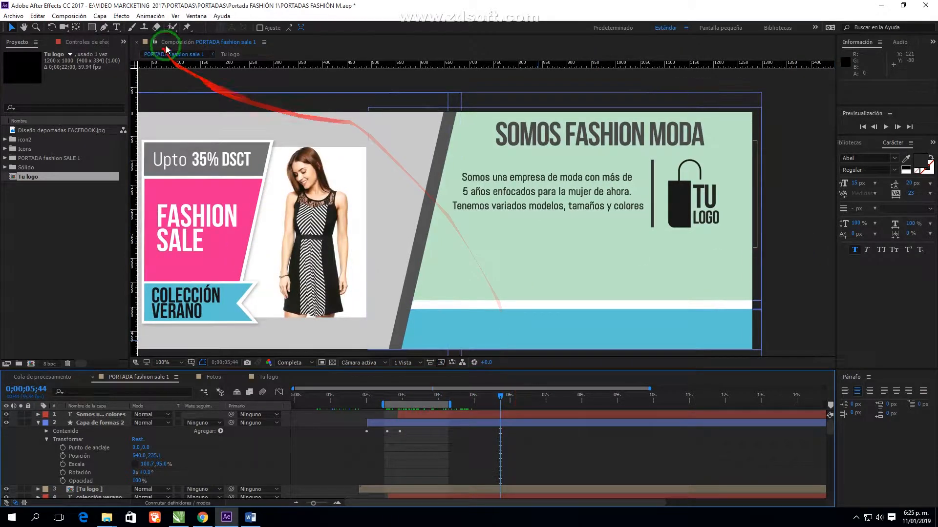
Add a Position keyframe to the SOMOS FASHION MODA headline
click(520, 138)
click(38, 423)
mouse_move(359, 394)
mouse_down()
mouse_move(398, 409)
mouse_move(373, 409)
mouse_move(405, 410)
mouse_move(362, 395)
mouse_up()
key(alt+shift+p)
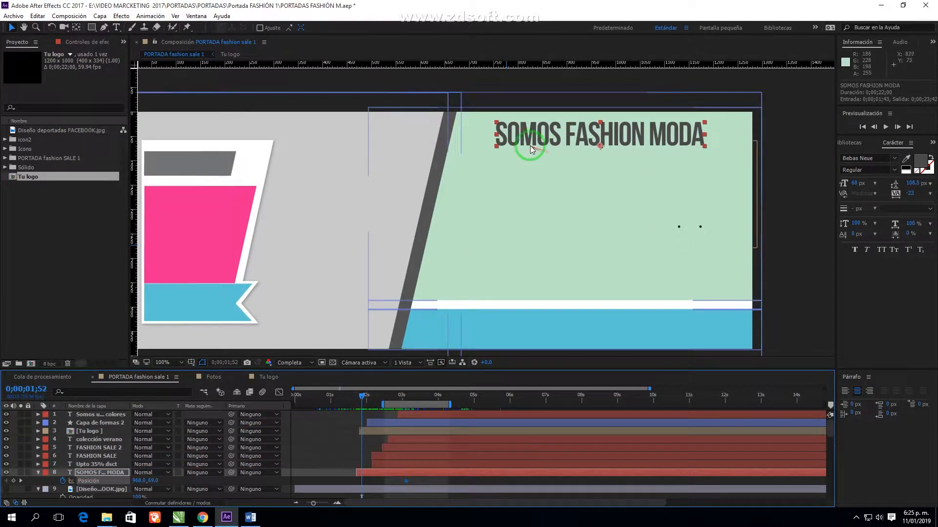
Move the headline off the right edge at 1;52 and Easy Ease both keyframes
drag(532, 149, 803, 148)
shift+click(406, 481)
right_click(406, 481)
mouse_move(441, 475)
click(614, 433)
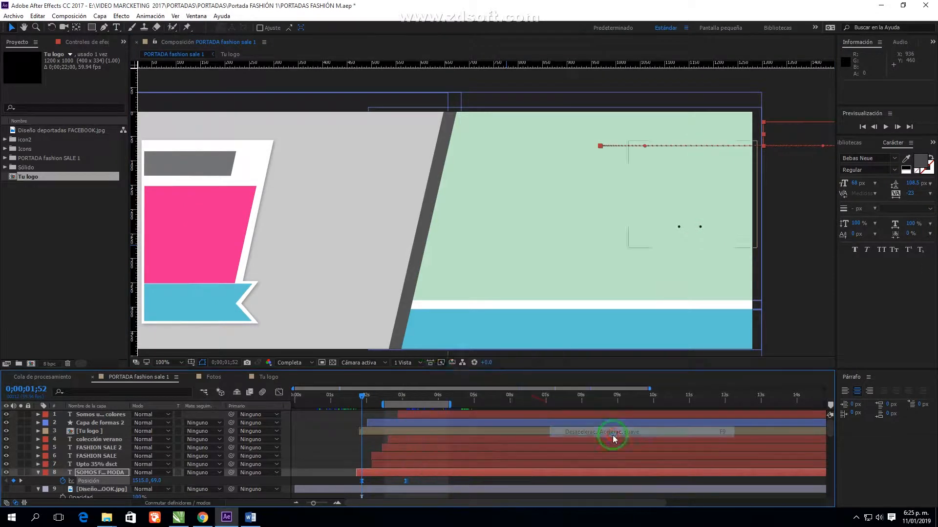
Sharpen the headline's starting speed in the Graph Editor and preview the slide-in
click(279, 392)
mouse_move(369, 478)
mouse_down()
mouse_move(373, 454)
mouse_move(386, 481)
mouse_up()
drag(382, 405, 353, 407)
key(space)
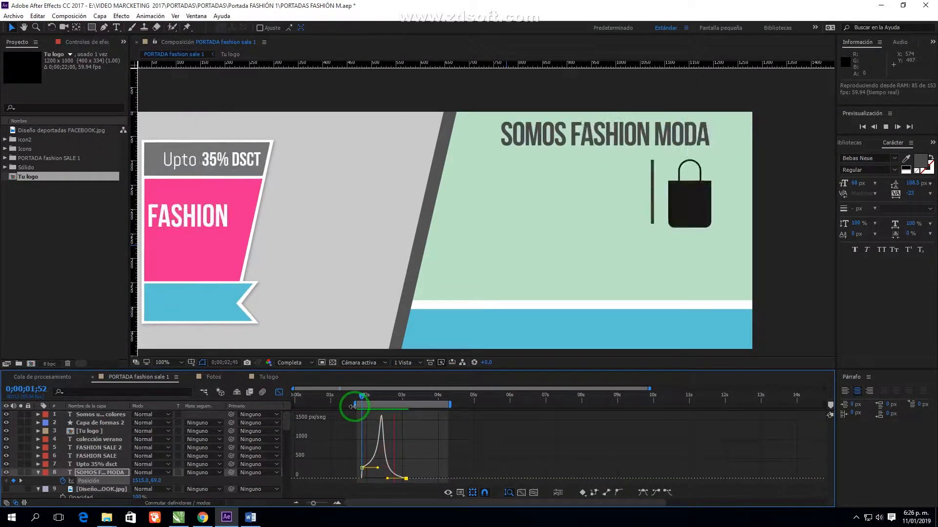
click(279, 392)
Start the description layer 20 frames later and duplicate the headline layer
drag(402, 415, 434, 418)
click(422, 471)
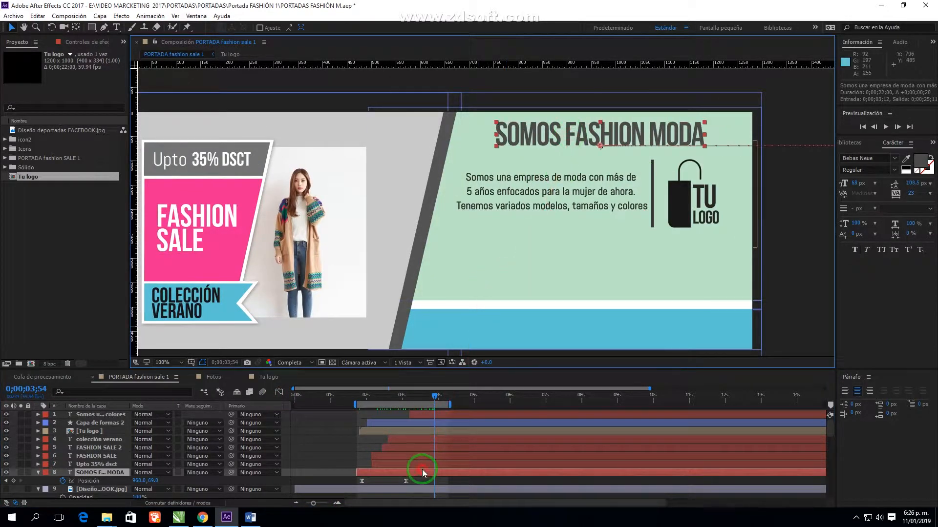
click(37, 16)
click(80, 139)
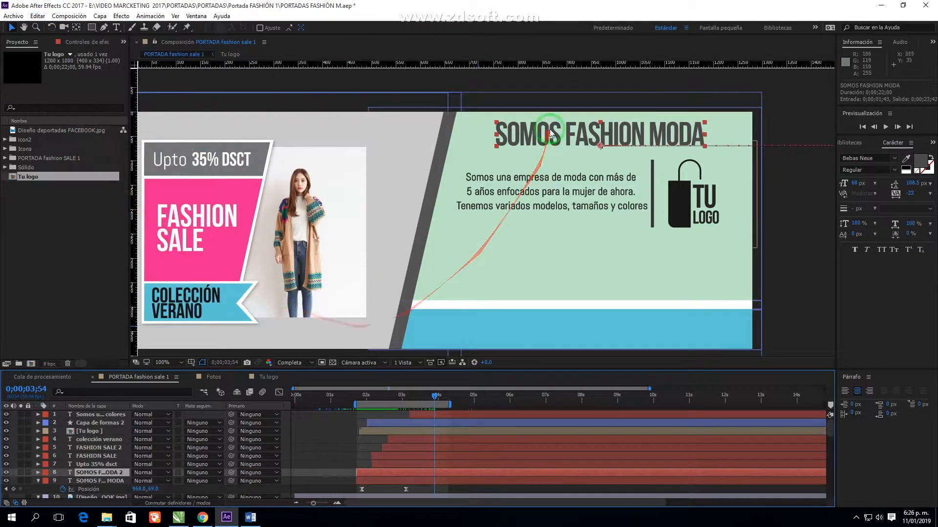
At the 3;06 keyframe, move the duplicate headline down above the blue band
click(369, 481)
click(94, 490)
click(6, 489)
drag(618, 148, 616, 286)
Retype the duplicate as CONTACTANOS: and move it to the left
double_click(429, 481)
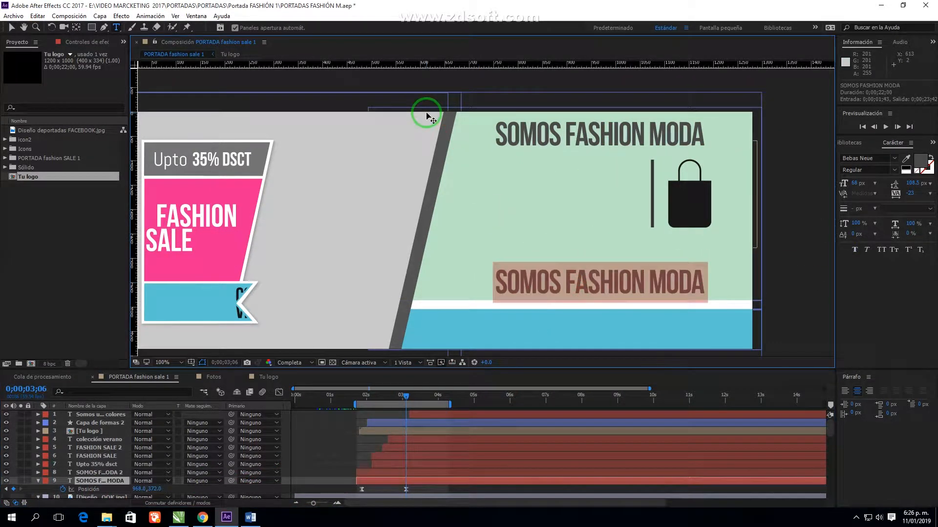
text(CONTACTANOS A)
key(BackSpace)
key(BackSpace)
text(:)
drag(553, 282, 529, 282)
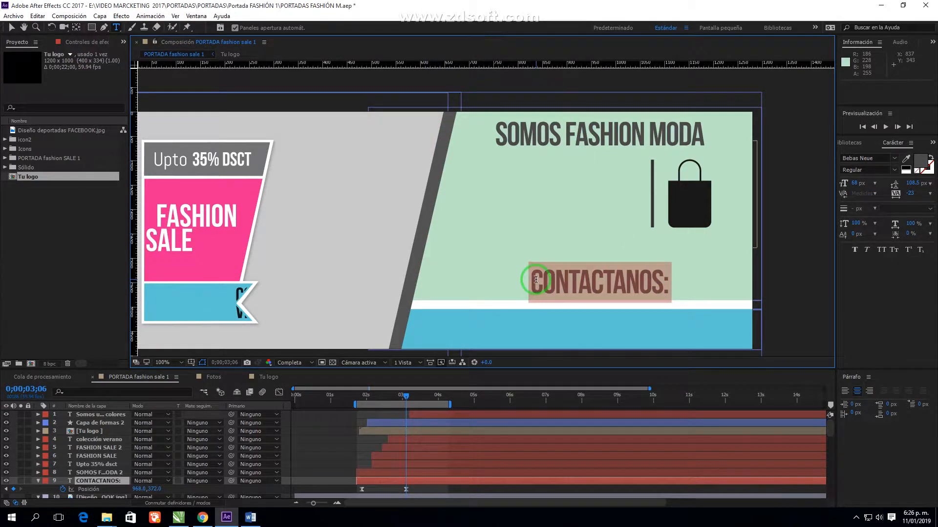
click(11, 29)
drag(545, 286, 482, 286)
key(Caps_Lock)
key(Caps_Lock)
Shift the CONTACTANOS: layer later in time and save the project
click(349, 449)
click(422, 396)
drag(396, 482, 456, 488)
drag(423, 396, 450, 397)
drag(424, 481, 445, 481)
drag(451, 398, 493, 405)
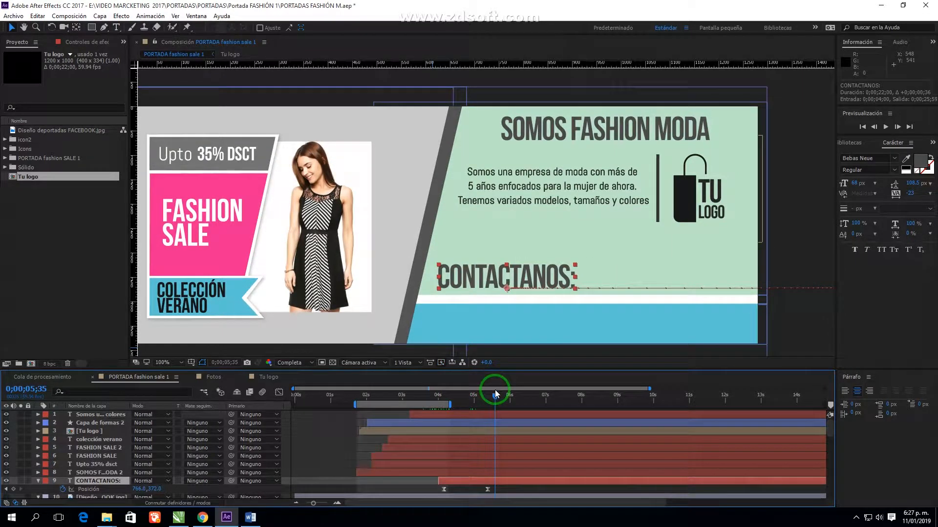
key(ctrl+s)
click(856, 518)
Shrink the CONTACTANOS: font size and nudge the heading slightly left
click(836, 498)
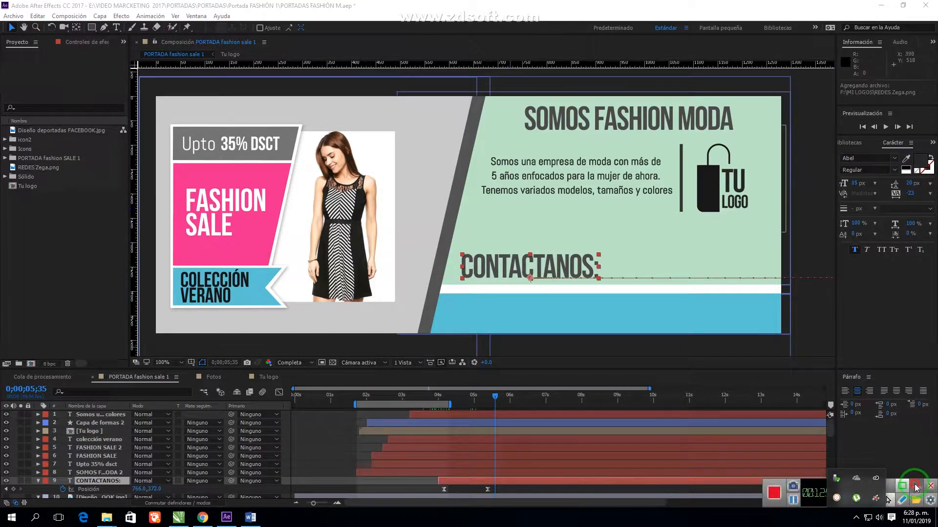
click(851, 185)
click(581, 264)
drag(855, 184, 846, 185)
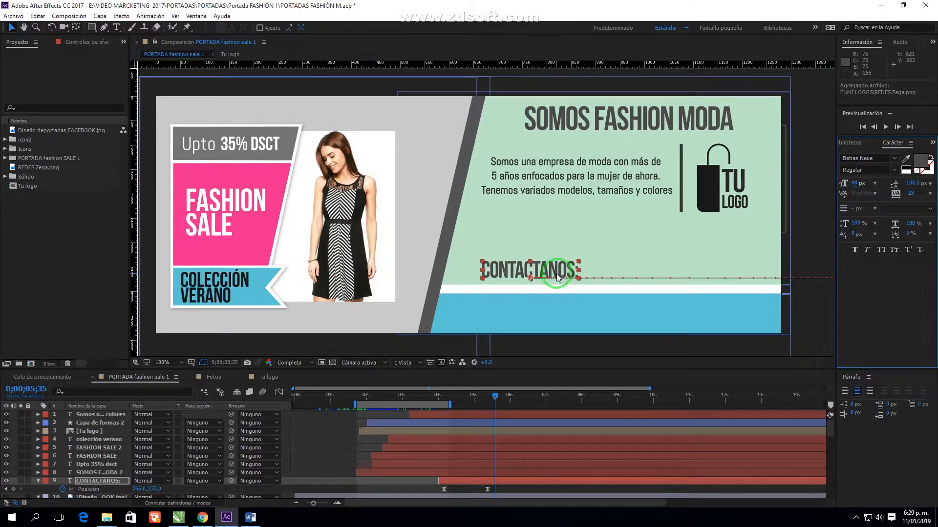
click(6, 489)
drag(553, 269, 533, 268)
Add REDES Zega.png to the comp, scale it down, and place it on the blue band
click(36, 167)
drag(37, 170, 606, 291)
drag(774, 247, 592, 317)
drag(631, 289, 587, 311)
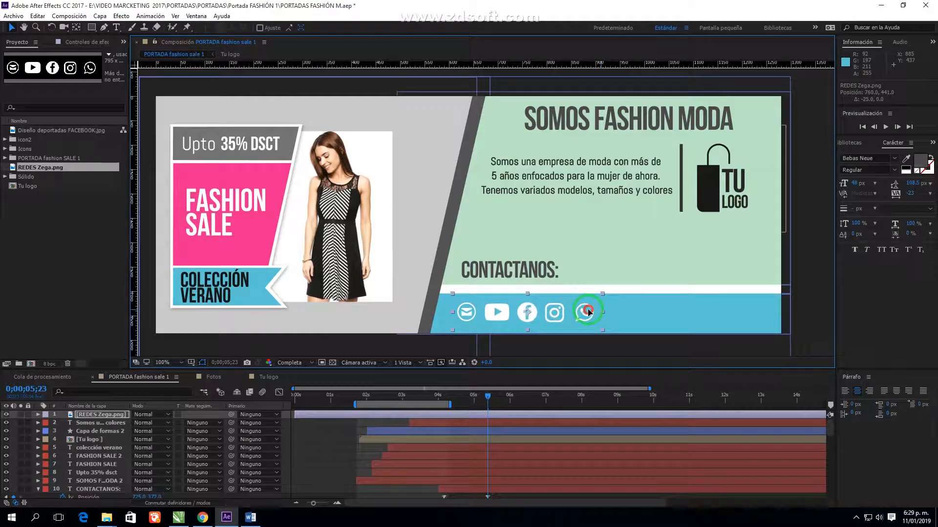
mouse_move(589, 311)
mouse_down()
mouse_move(722, 263)
mouse_move(638, 307)
mouse_move(597, 312)
mouse_up()
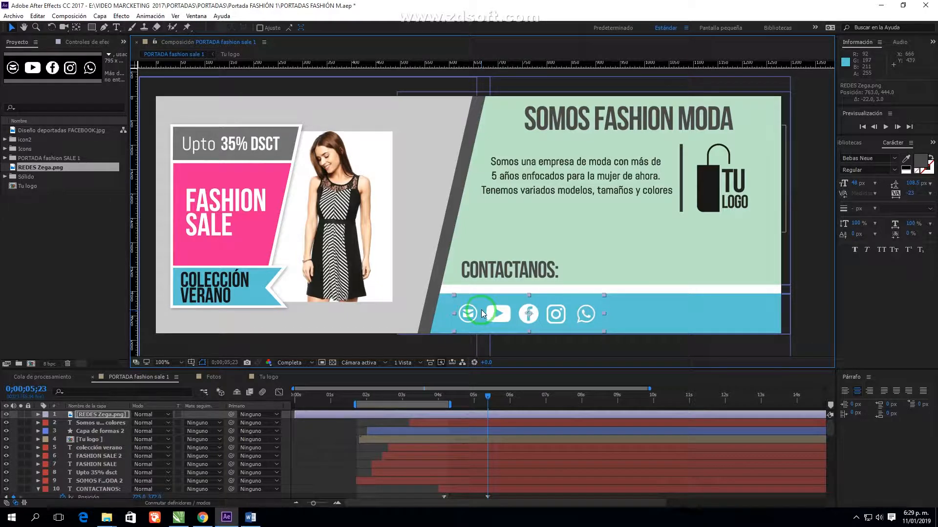
Reduce CONTACTANOS: to 46 px and start the icon layer at 3 seconds
click(513, 272)
drag(854, 184, 852, 183)
drag(458, 415, 565, 416)
Draw a rectangle mask on the icon strip around the mail icon
click(92, 28)
scroll(523, 335, up, 1)
drag(522, 327, 458, 150)
drag(360, 225, 409, 272)
key(v)
Move the icon layer down the stack to sit just above CONTACTANOS:
click(489, 423)
click(459, 448)
click(462, 171)
drag(110, 416, 122, 483)
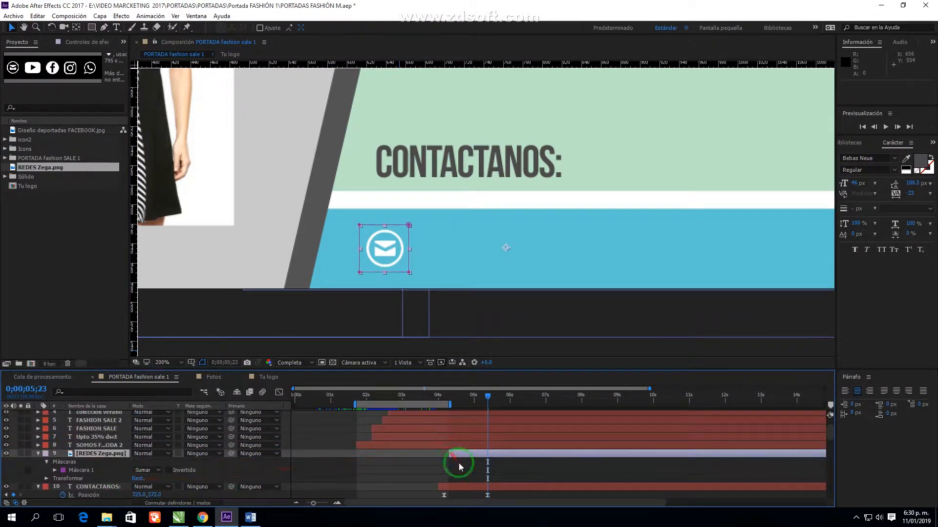
drag(495, 487, 444, 497)
Copy the CONTACTANOS: Position keyframes and set the time to 4;34 on the icon layer
click(38, 16)
click(53, 73)
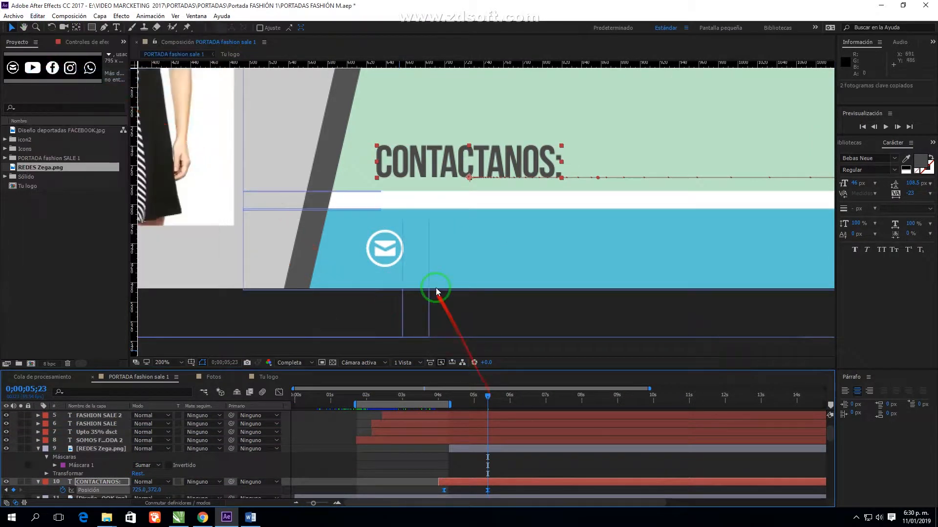
click(466, 449)
drag(482, 397, 458, 398)
Paste the Position keyframes onto the icon layer and place the ending mail icon beside CONTACTANOS:
click(38, 16)
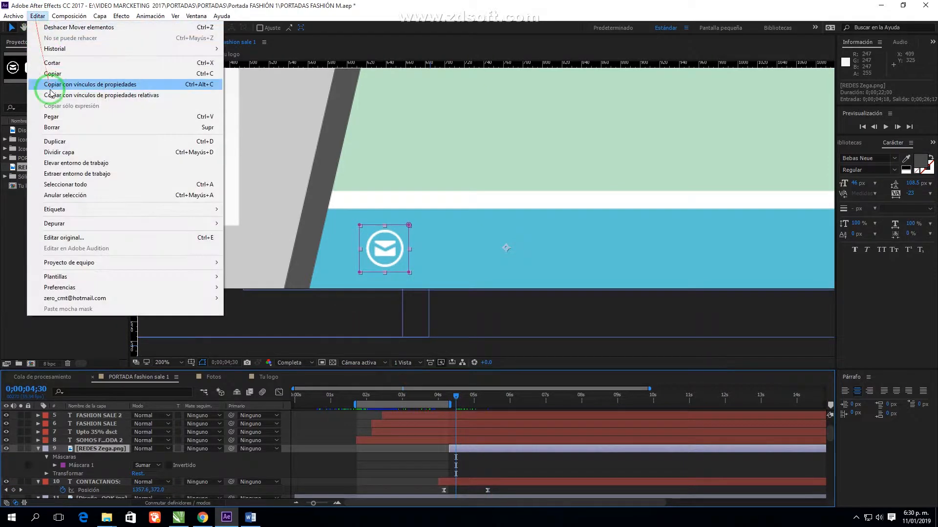
click(50, 115)
scroll(553, 202, down, 1)
click(46, 473)
click(21, 470)
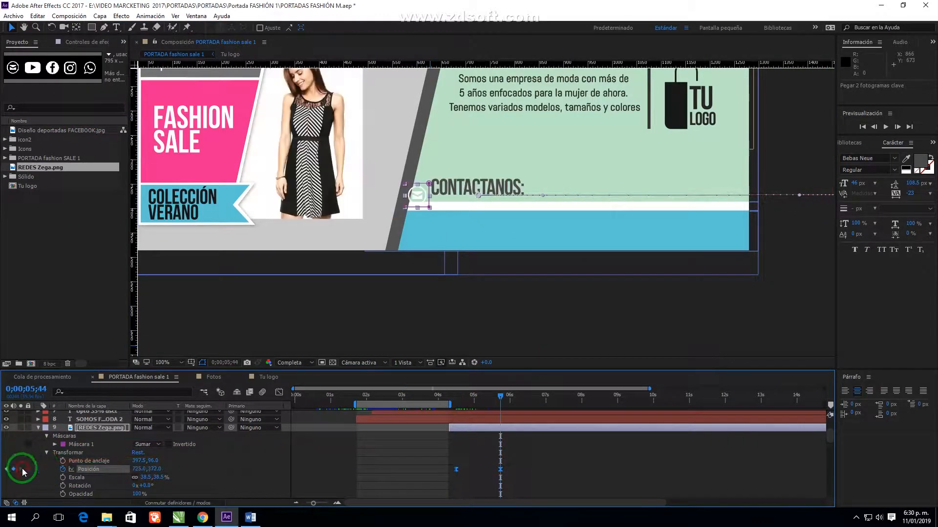
drag(426, 194, 564, 190)
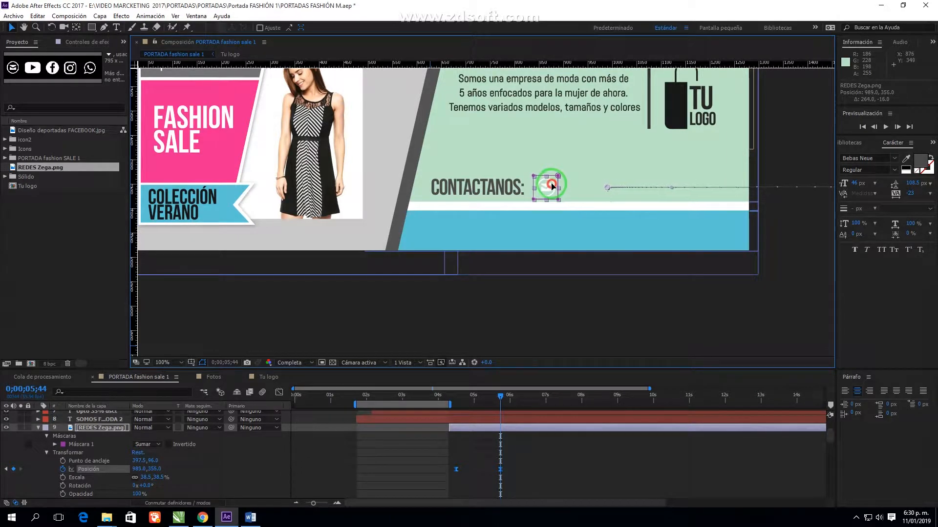
Move the icon's ending keyframe to 5;30 and preview the slide-in
click(515, 438)
drag(470, 401, 484, 398)
key(space)
key(space)
click(471, 398)
key(space)
key(space)
drag(500, 469, 492, 469)
key(space)
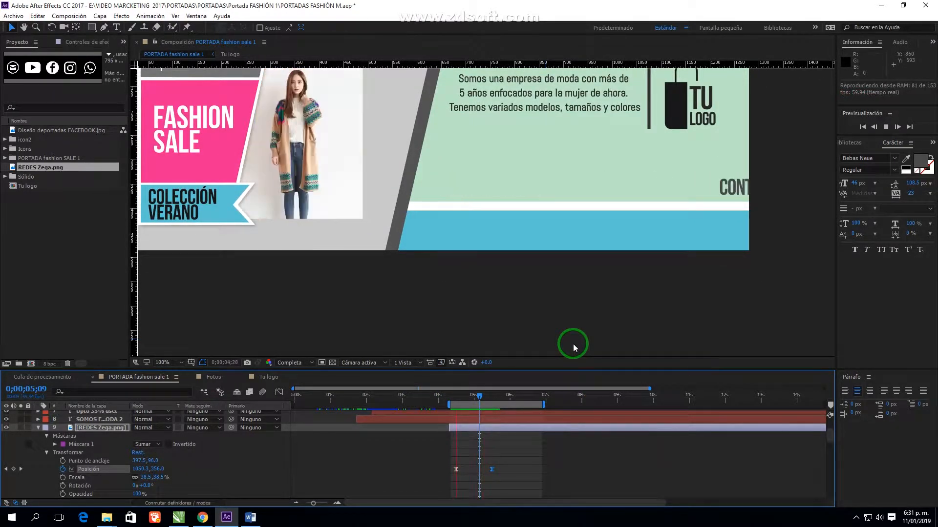
click(578, 349)
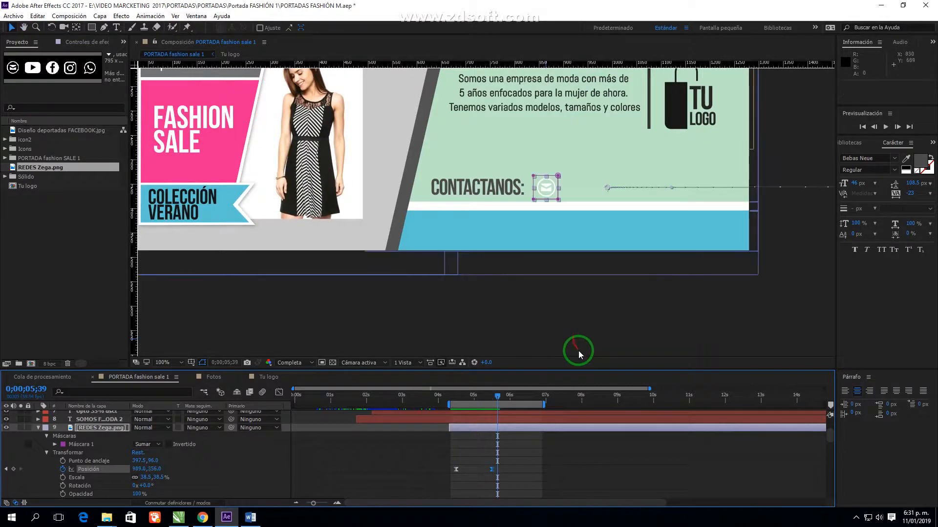
drag(557, 266, 527, 303)
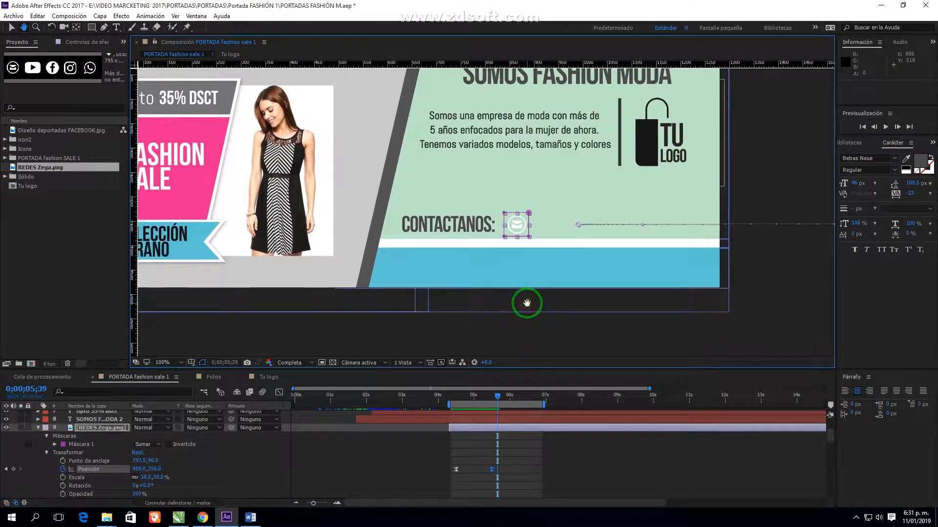
click(515, 451)
click(507, 426)
Duplicate the social icons layer and mask the copy to only the WhatsApp icon
click(38, 16)
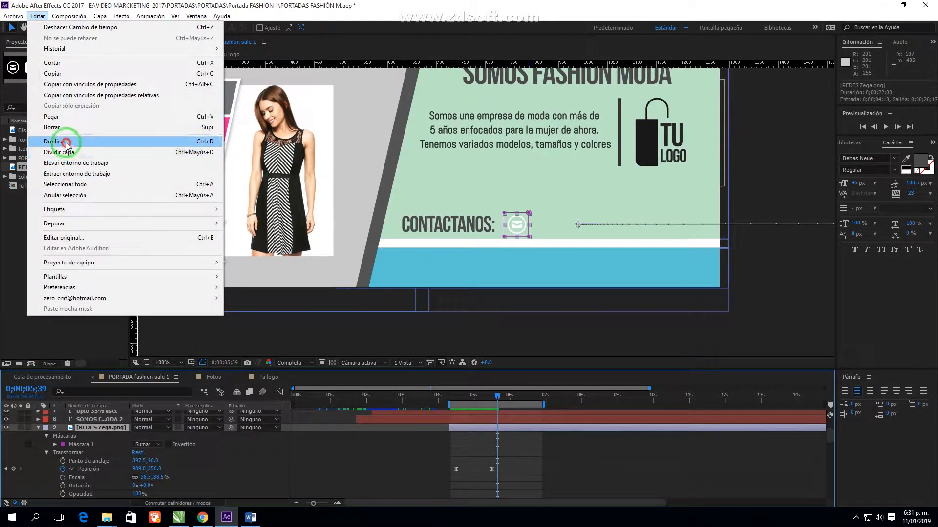
click(63, 139)
drag(528, 224, 624, 224)
mouse_move(497, 396)
mouse_down()
mouse_move(477, 395)
mouse_move(502, 396)
mouse_up()
At the 5;30 keyframe, shift the WhatsApp icon left of the mail icon
click(38, 436)
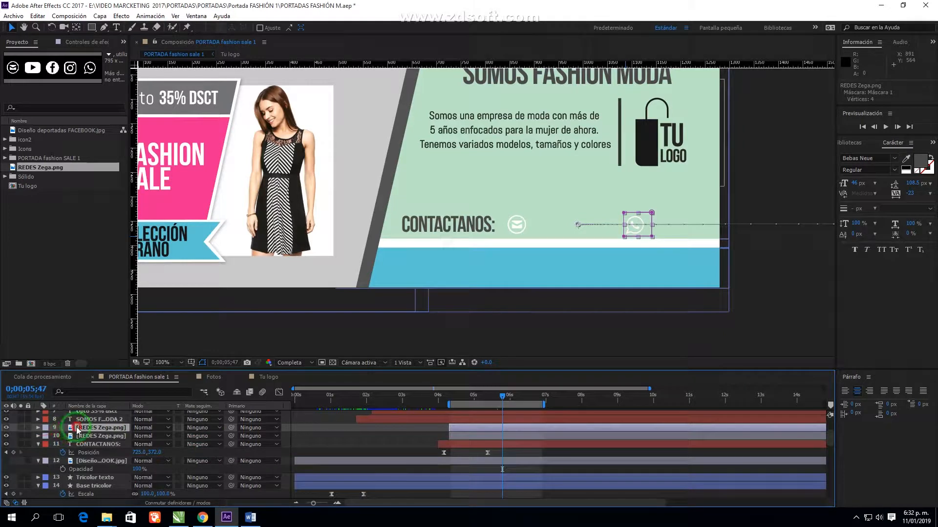
click(77, 428)
click(39, 428)
click(84, 461)
click(7, 461)
click(505, 442)
drag(642, 226, 621, 230)
key(ctrl+z)
drag(645, 232, 628, 231)
click(508, 429)
click(39, 428)
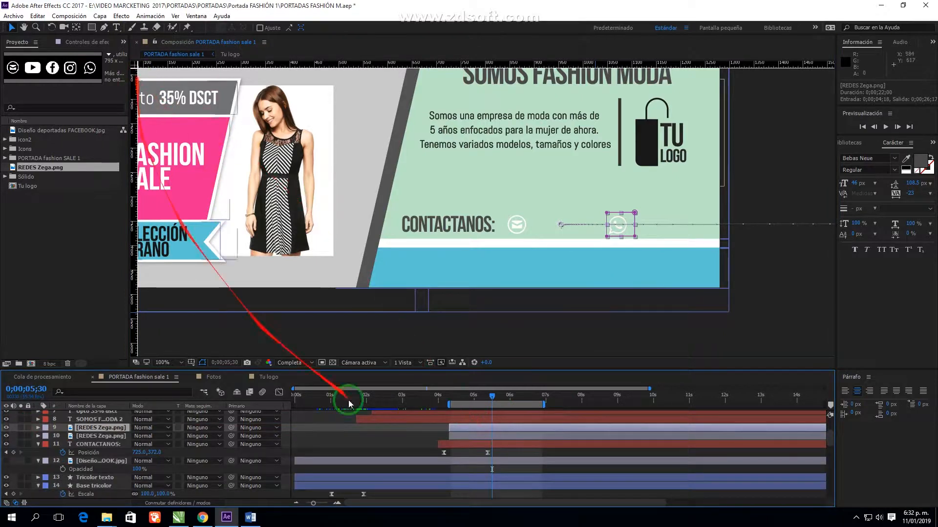
Rename the WhatsApp copy layer to WSP
click(475, 436)
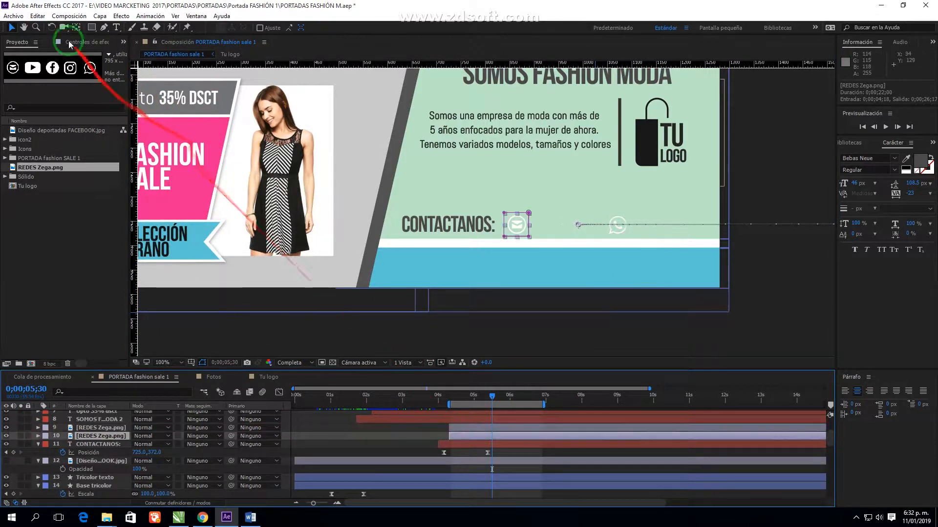
click(100, 428)
key(Return)
click(100, 435)
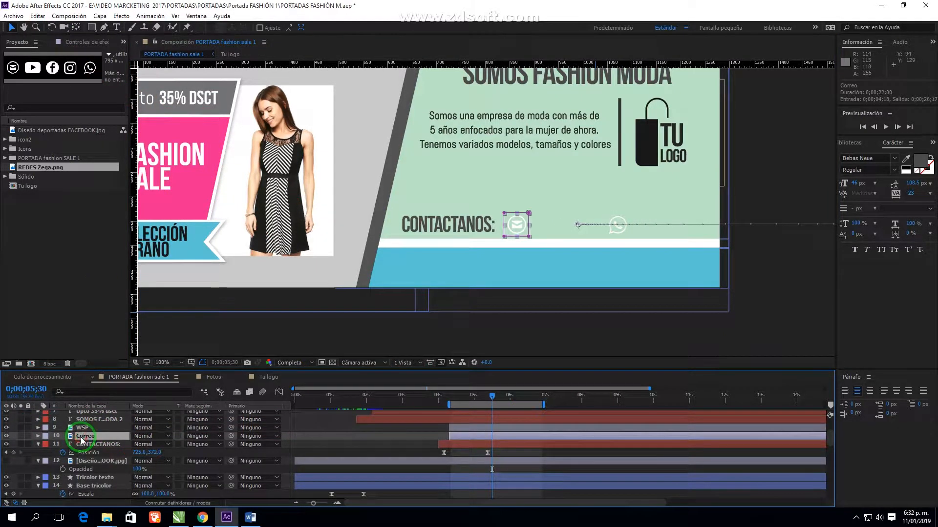
Duplicate the Correo layer and widen the copy's mask toward the YouTube icon
click(37, 16)
click(68, 141)
mouse_move(528, 229)
mouse_down()
mouse_move(565, 228)
mouse_move(529, 225)
mouse_up()
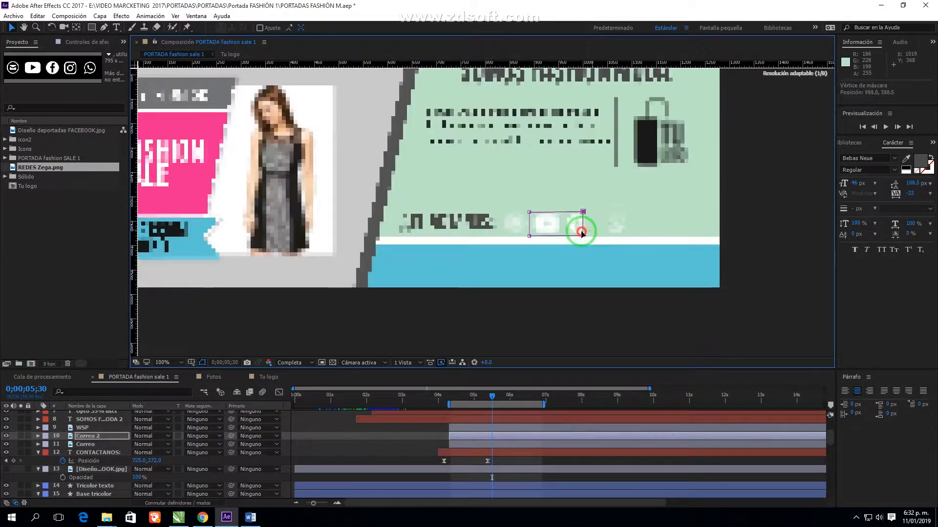
Trim the copied icon's mask and move the YouTube icon down into the blue band
click(337, 317)
click(553, 222)
click(477, 437)
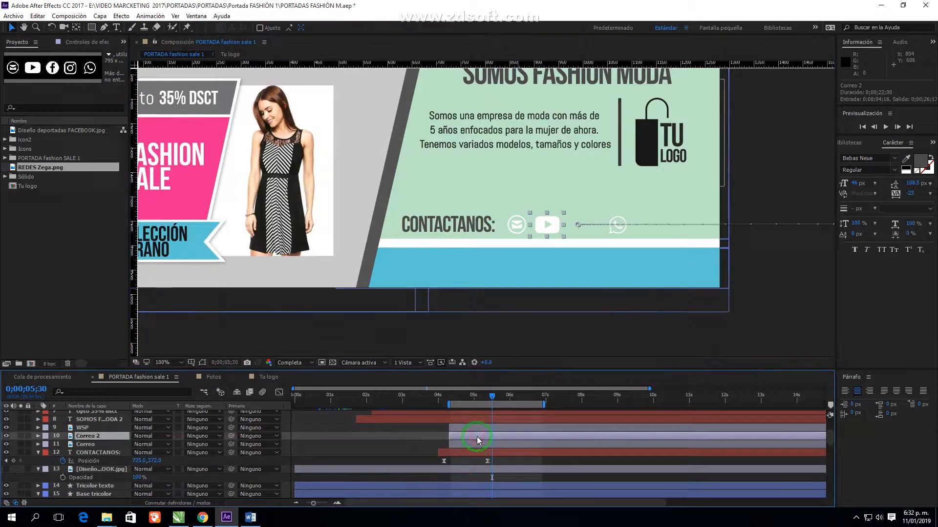
click(38, 436)
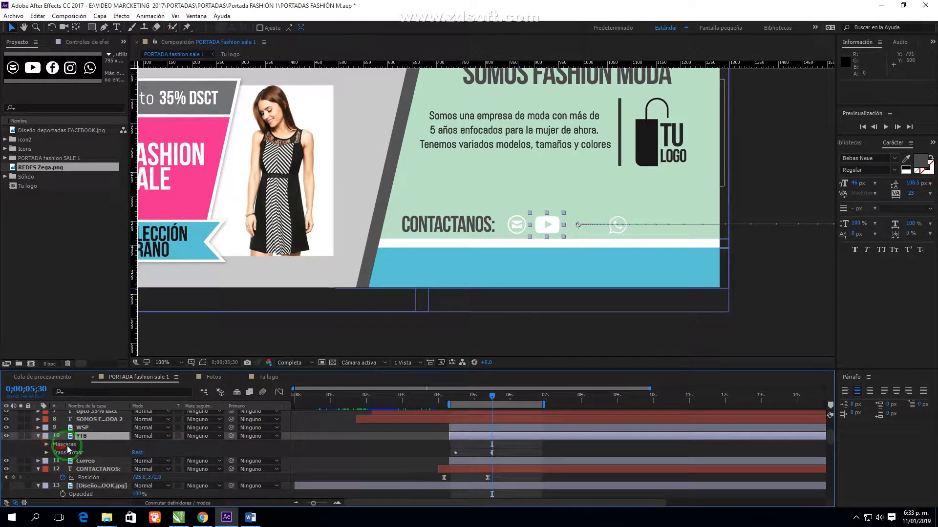
click(47, 452)
click(98, 468)
drag(554, 225, 428, 271)
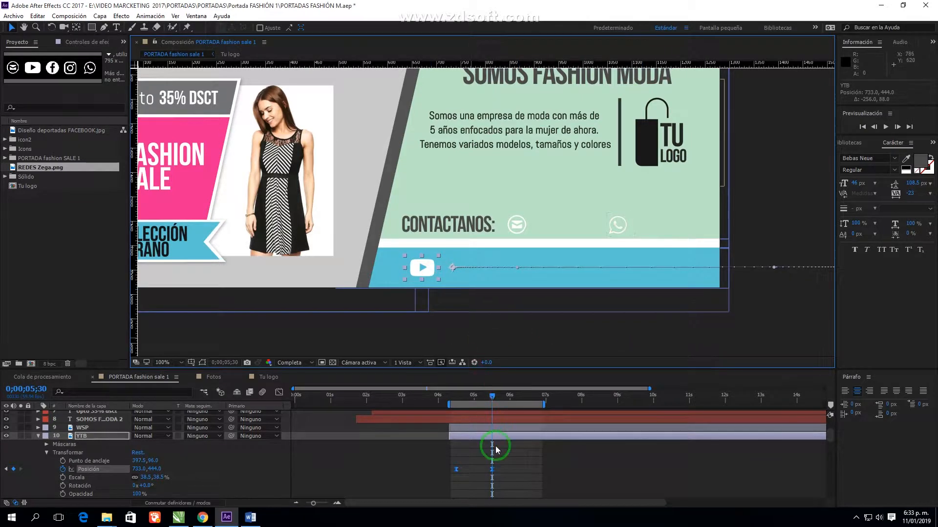
Duplicate the YouTube layer, mask it to the Facebook icon, and slide it right along the band
click(38, 15)
click(55, 125)
click(202, 363)
drag(438, 273, 467, 277)
drag(405, 268, 439, 268)
click(488, 436)
click(38, 445)
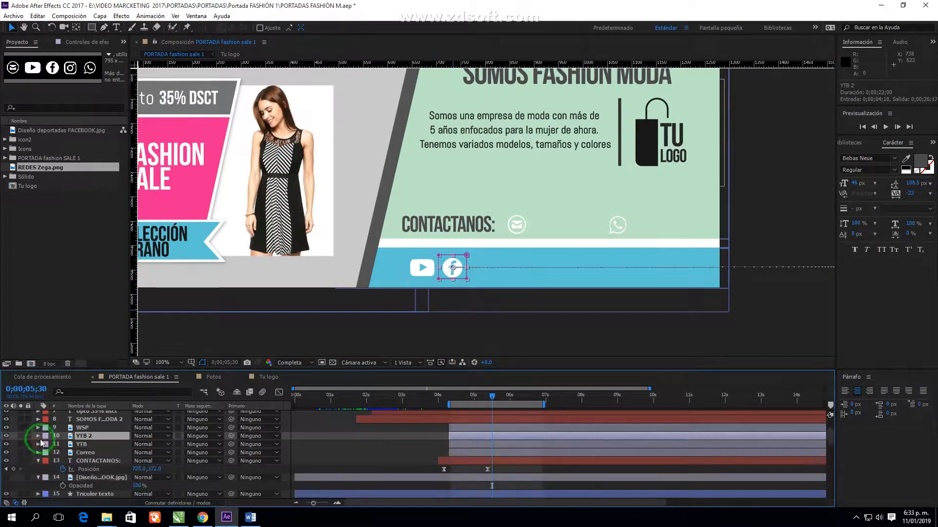
click(39, 436)
drag(453, 268, 528, 277)
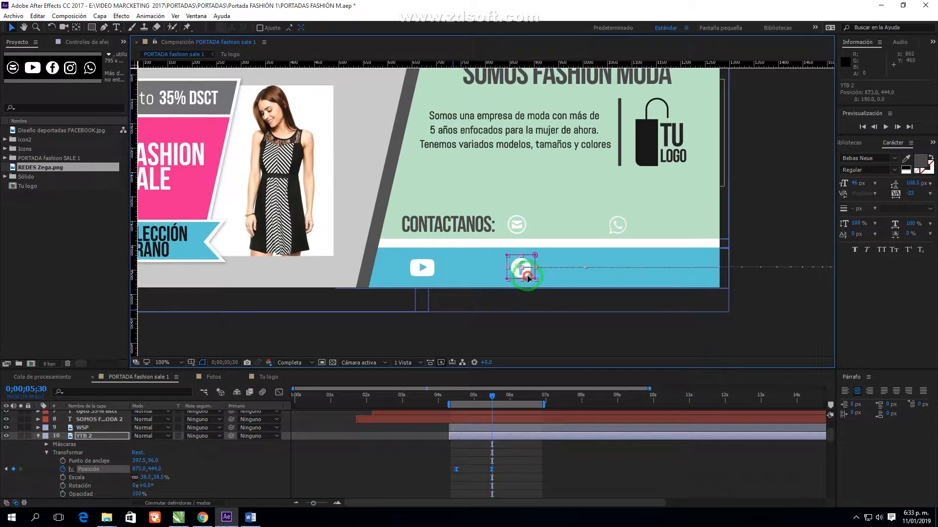
click(493, 437)
mouse_move(491, 398)
mouse_down()
mouse_move(461, 401)
mouse_move(501, 400)
mouse_up()
Duplicate again, mask the copy to the Instagram icon, and move it right at 0;00;05;30
click(38, 16)
click(58, 154)
drag(551, 278, 580, 276)
drag(524, 267, 551, 268)
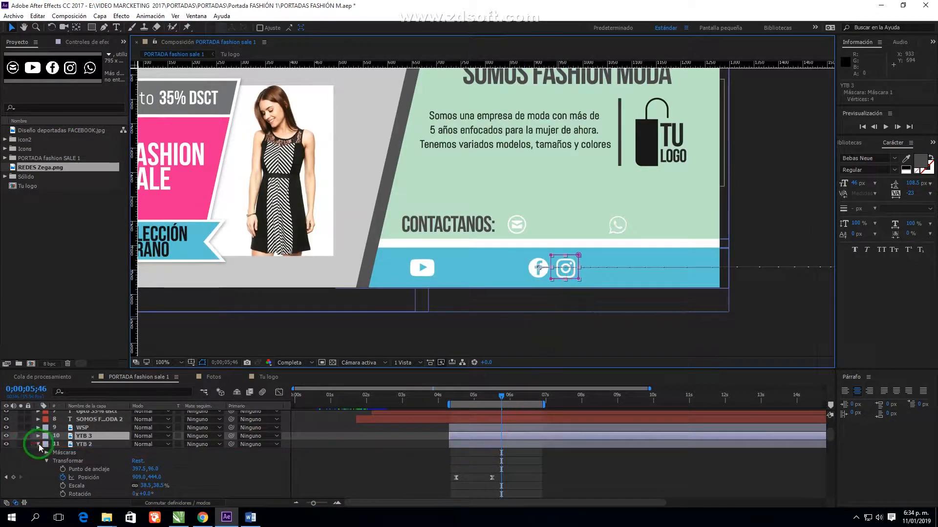
click(38, 445)
click(38, 436)
click(47, 453)
click(6, 469)
drag(567, 284, 638, 285)
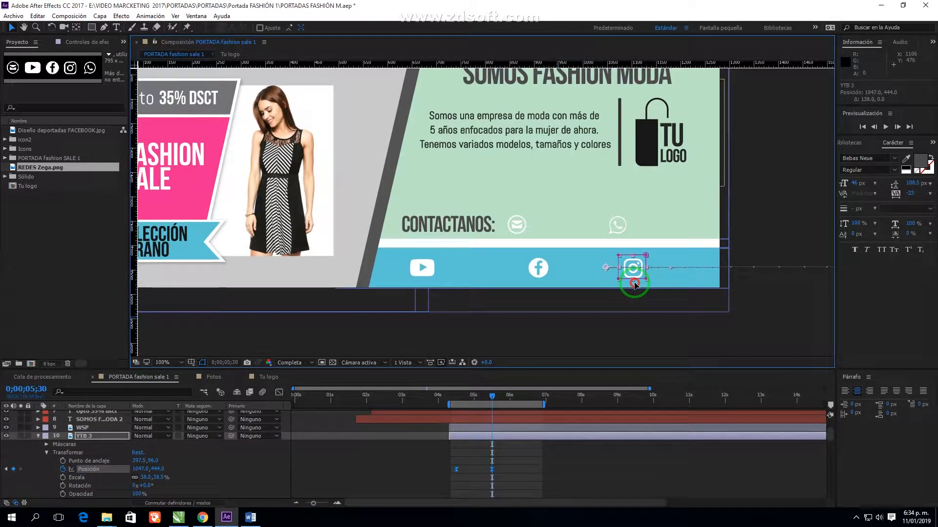
Nudge the Facebook icon left and rename the icon layers FACE and IG
click(550, 254)
click(38, 453)
drag(544, 277, 534, 277)
click(557, 343)
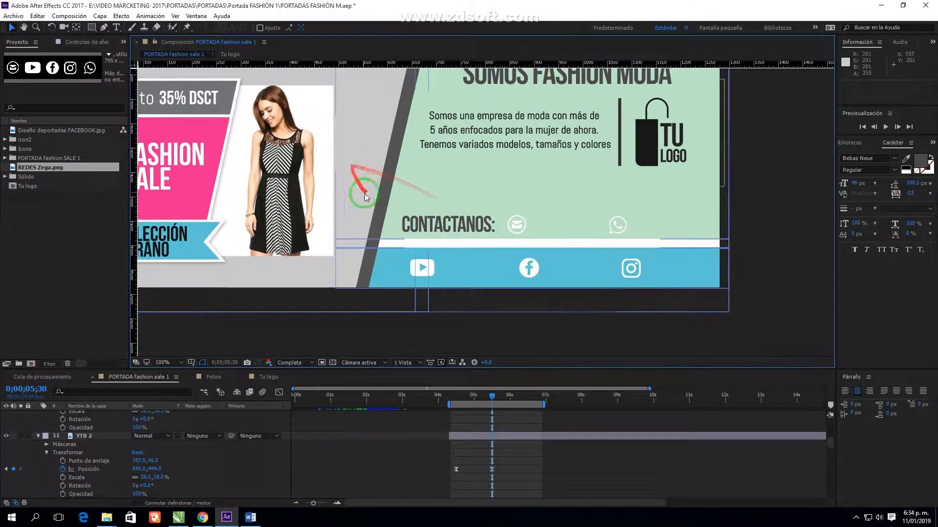
click(546, 128)
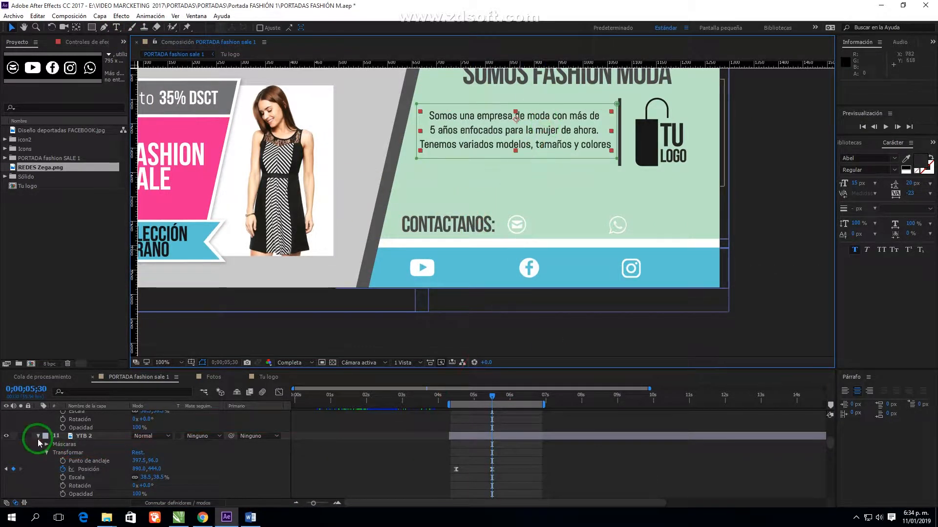
click(38, 436)
click(91, 429)
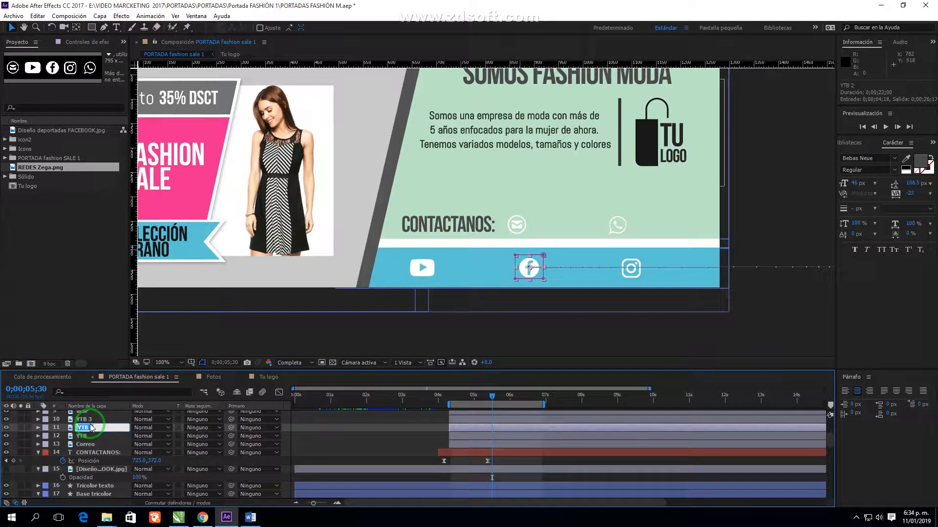
click(87, 419)
key(Return)
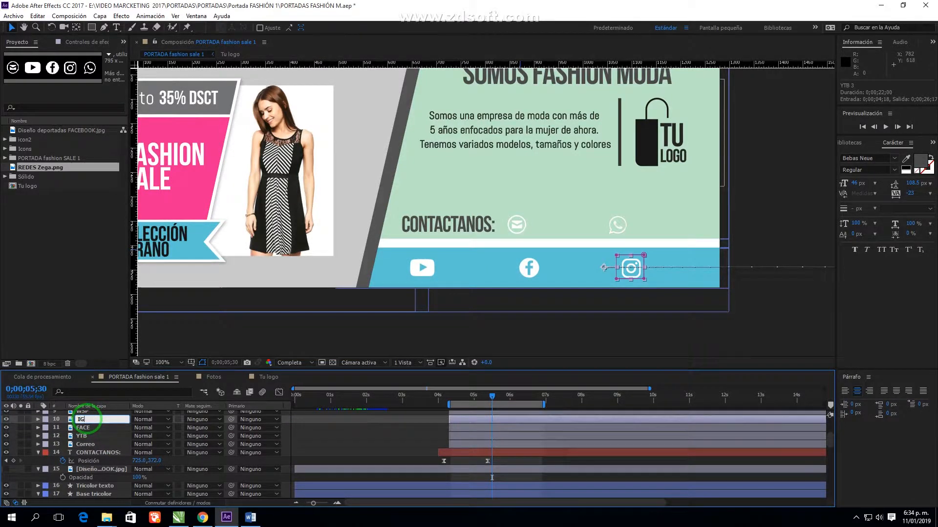
Duplicate the description paragraph text and move the copy down onto the contact row
scroll(343, 430, up, 3)
click(467, 225)
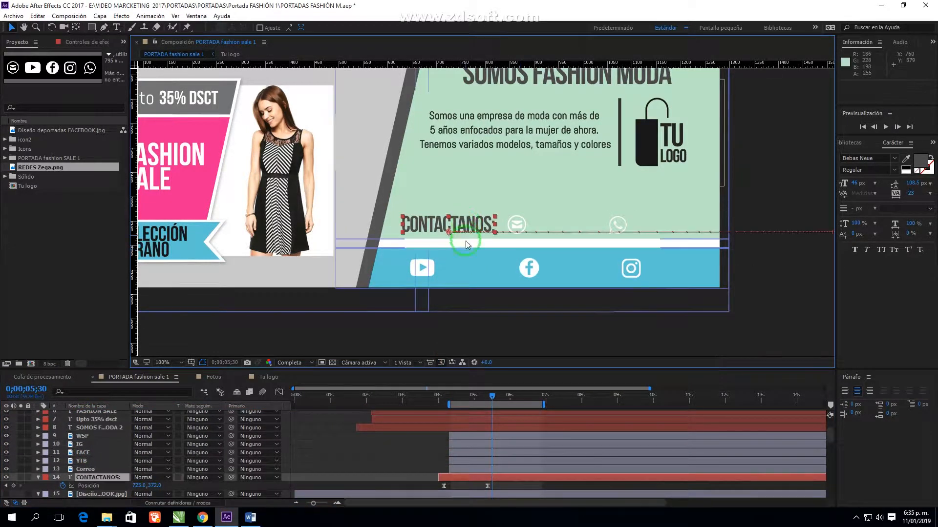
click(516, 132)
click(38, 16)
click(56, 141)
drag(100, 415, 105, 479)
drag(569, 131, 641, 204)
Replace the copied text with the contact e-mail address and place it beside the mail icon
double_click(641, 204)
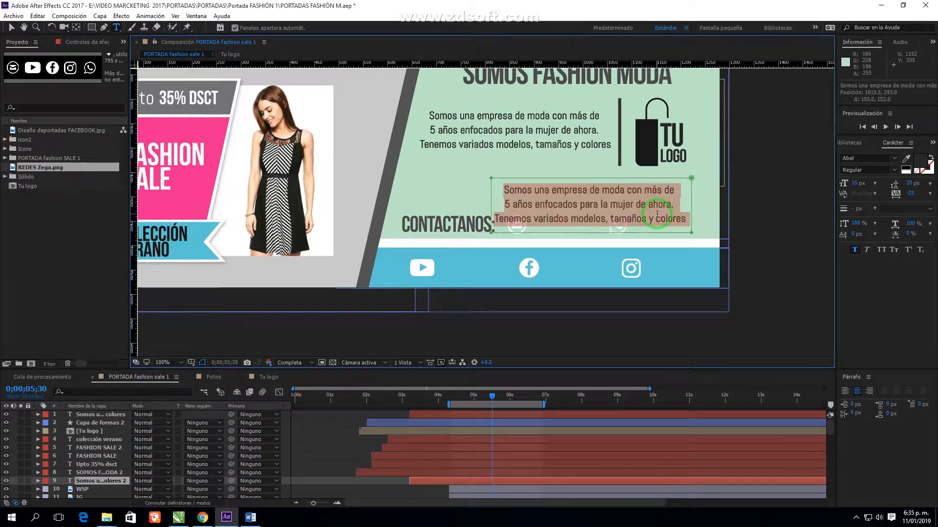
text(modafash)
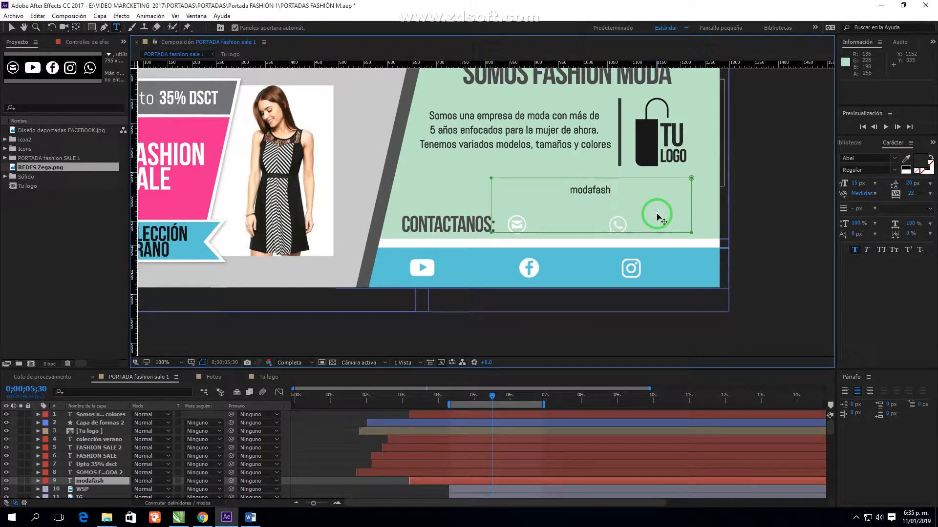
click(11, 27)
drag(614, 193, 557, 215)
scroll(595, 228, up, 1)
double_click(633, 237)
key(BackSpace)
click(11, 27)
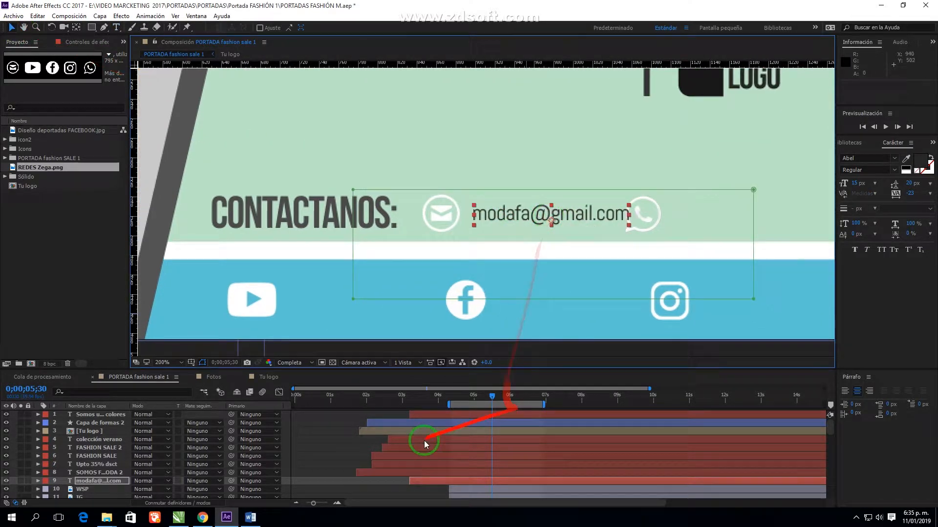
Start the e-mail layer later and trim its mask edges to fit the text
drag(421, 481, 455, 488)
click(38, 481)
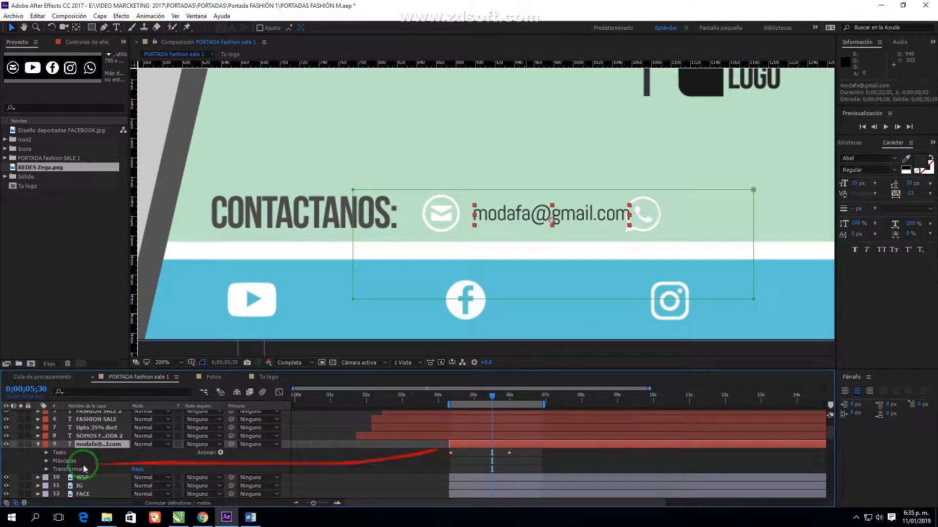
click(47, 461)
drag(492, 397, 472, 397)
drag(352, 281, 474, 241)
drag(753, 223, 650, 223)
Keyframe the e-mail's Animator 1 Position offset so it slides into place
click(47, 453)
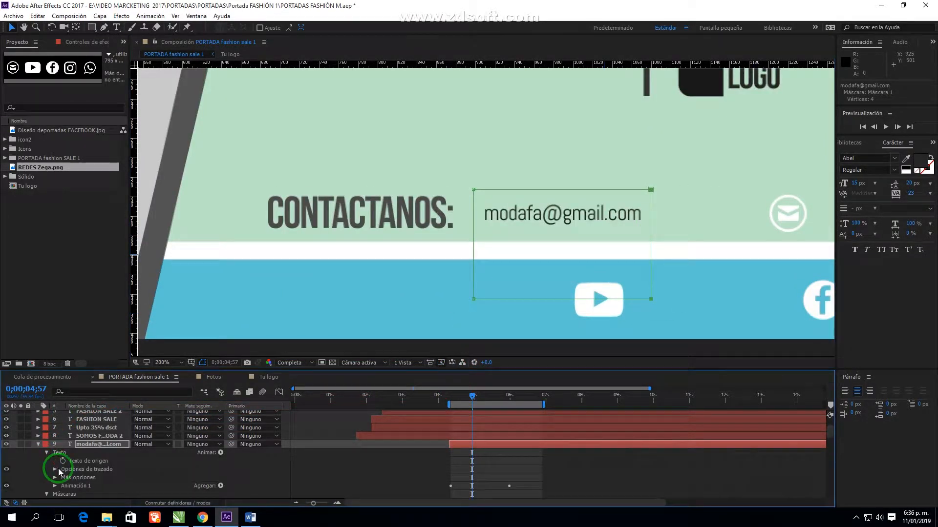
click(55, 486)
scroll(98, 464, down, 4)
click(6, 469)
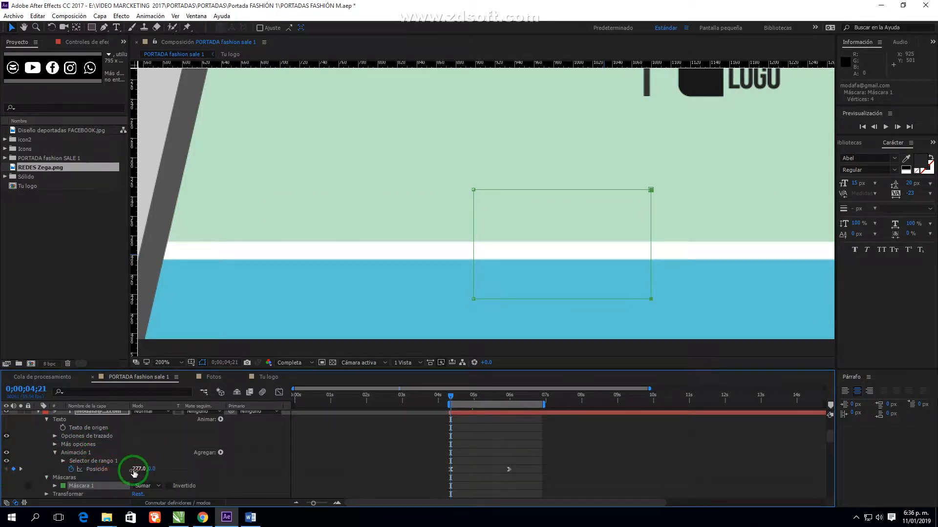
scroll(114, 466, down, 1)
drag(663, 179, 553, 171)
drag(138, 444, 69, 448)
Adjust the e-mail mask's left and bottom edges at the next keyframe
click(20, 448)
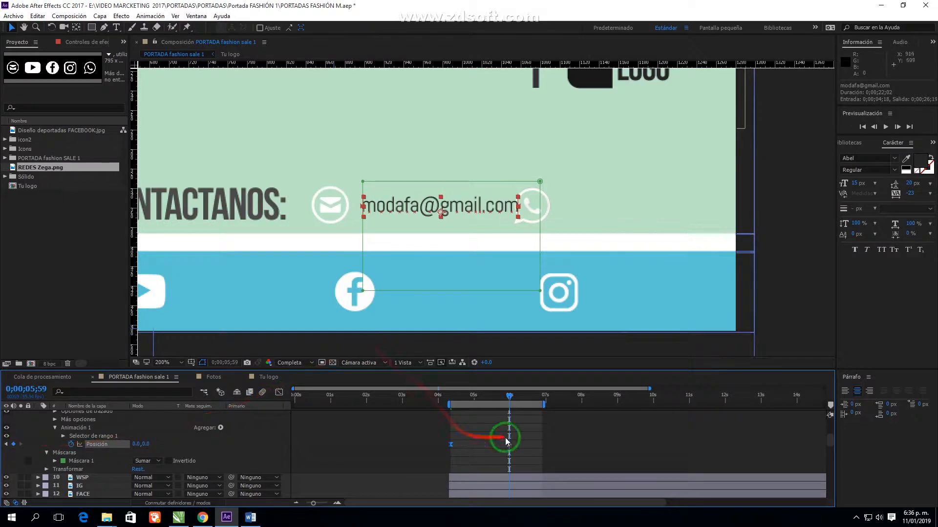
drag(363, 258, 356, 258)
drag(393, 290, 411, 219)
drag(444, 181, 446, 187)
Move the WhatsApp icon right at the 0;00;05;30 keyframe
click(550, 208)
scroll(49, 458, down, 1)
click(38, 454)
click(6, 469)
drag(534, 220, 558, 219)
Shift the e-mail's end position keyframe to 0;00;05;30 and reorder the e-mail layer
scroll(59, 458, up, 1)
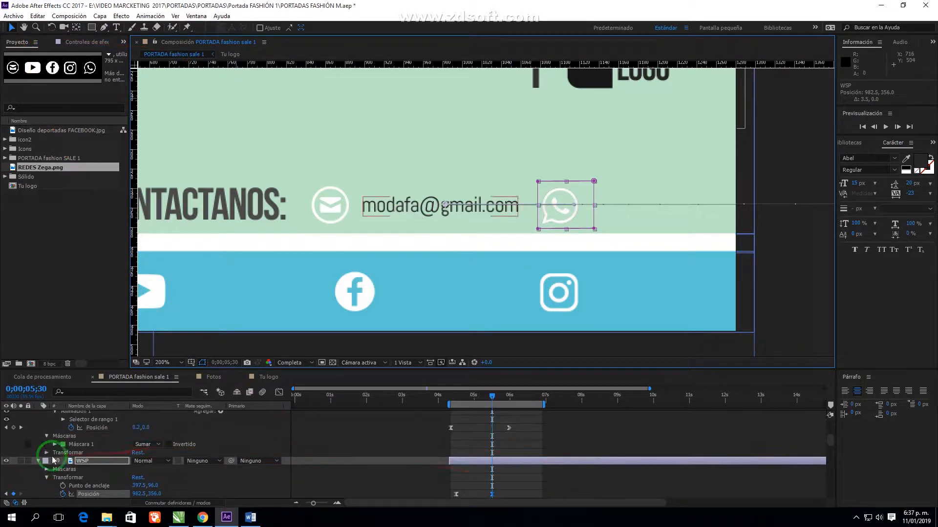
click(38, 461)
drag(509, 429, 493, 431)
scroll(493, 431, up, 2)
click(38, 420)
drag(99, 420, 117, 457)
Duplicate the e-mail text, move it right of the WhatsApp icon, and retype it as the phone number
click(419, 207)
click(39, 16)
click(63, 142)
drag(410, 211, 632, 211)
double_click(632, 210)
click(11, 28)
drag(633, 210, 617, 211)
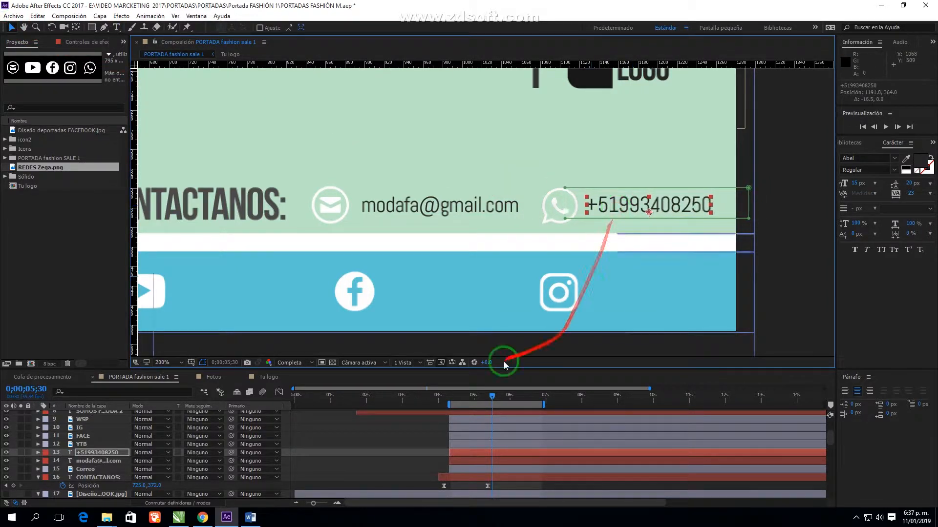
Move the WhatsApp layer below the phone text, then duplicate the phone text beside the YouTube icon
drag(79, 420, 90, 458)
click(87, 444)
click(40, 17)
click(81, 142)
drag(627, 205, 369, 288)
drag(369, 289, 370, 286)
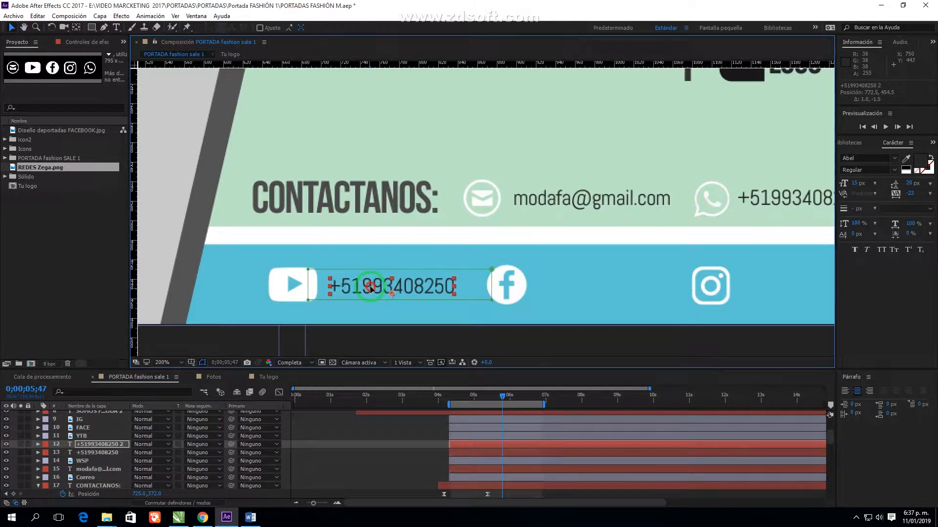
Edit the copy to read 'Moda fashion PE' and move its layer above YTB
click(680, 203)
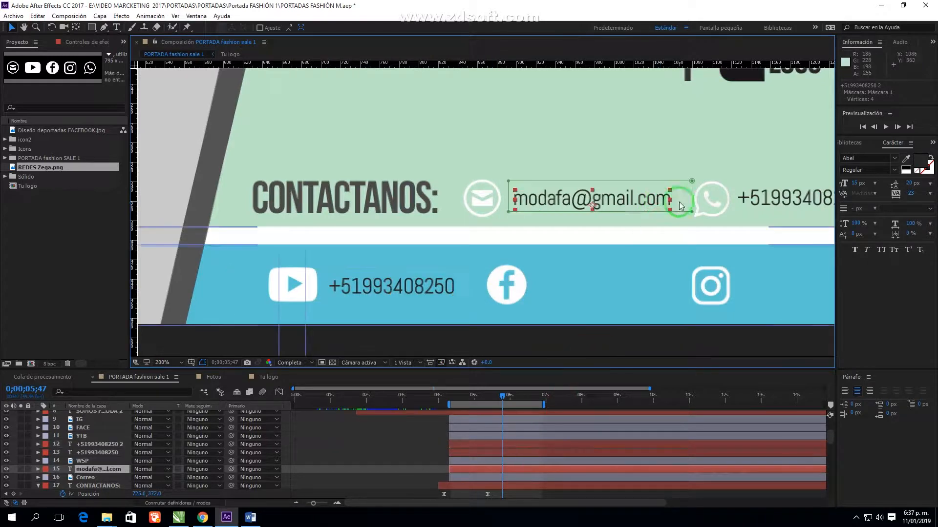
click(467, 444)
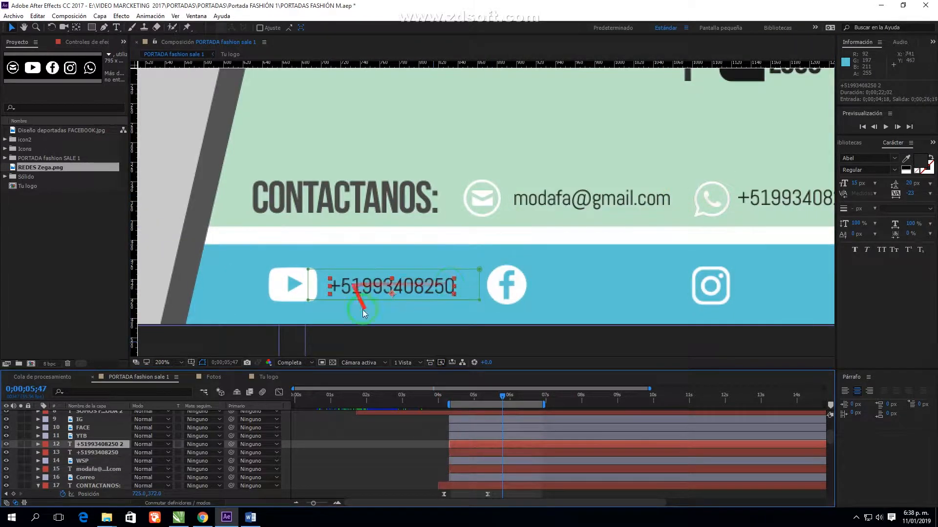
double_click(316, 286)
text(Moda fas)
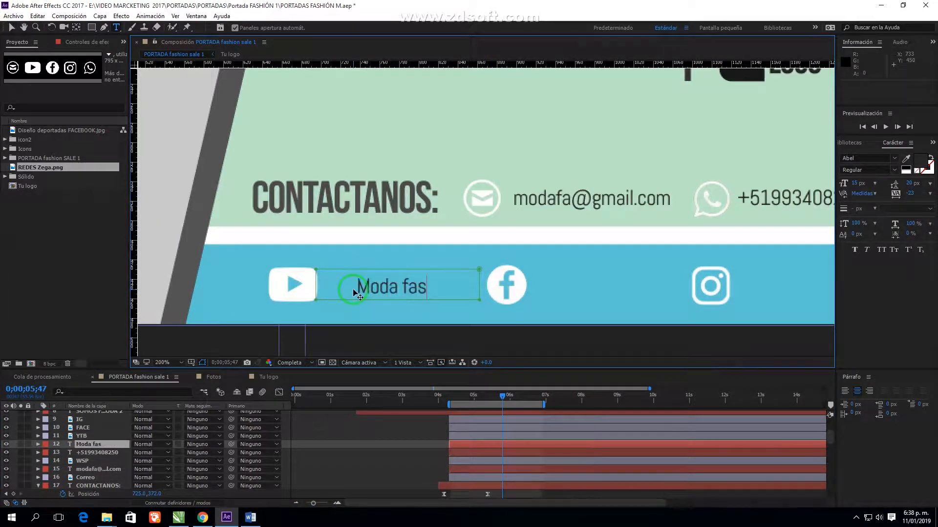
click(11, 27)
drag(472, 398, 506, 405)
drag(93, 444, 90, 431)
Duplicate the 'Moda fashion PE' label and place the copy beside the Facebook icon
click(38, 17)
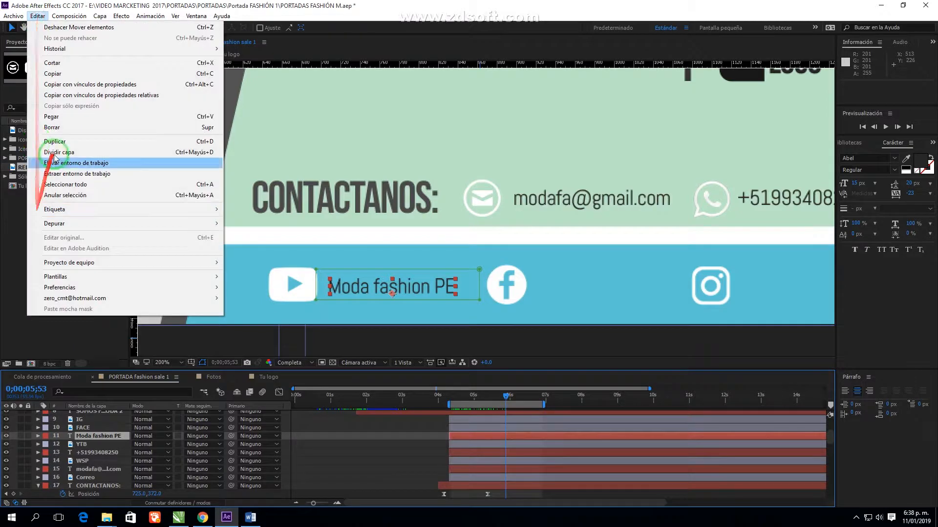
click(83, 435)
key(ctrl+d)
drag(344, 293, 459, 275)
Add another copy beside the Instagram icon and edit it to 'Moda_fashionPE'
click(37, 16)
click(58, 141)
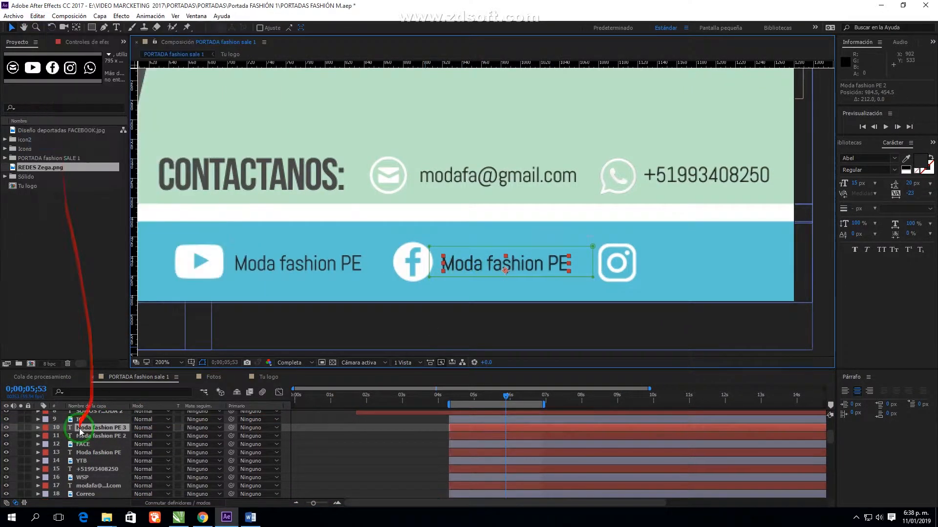
drag(94, 427, 94, 416)
drag(472, 265, 678, 265)
double_click(674, 265)
click(687, 266)
key(BackSpace)
click(11, 27)
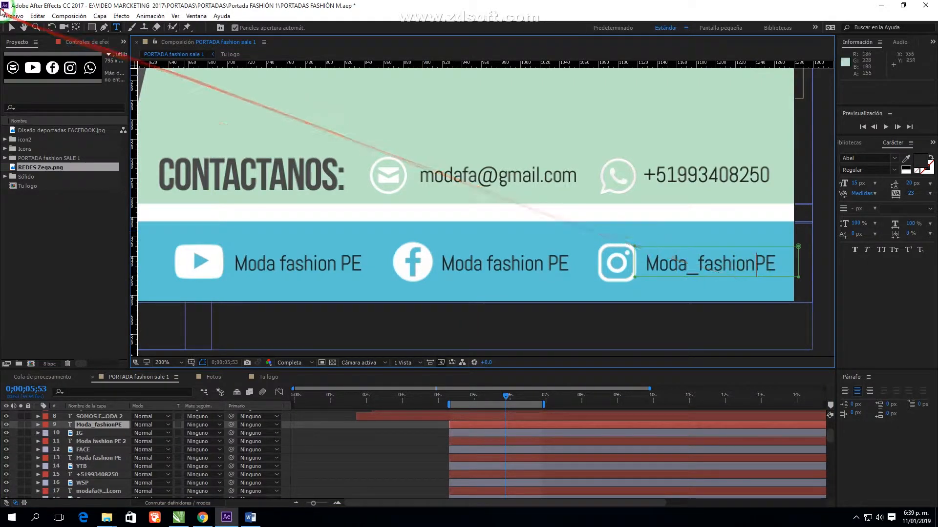
Save the project and view the whole banner
click(525, 273)
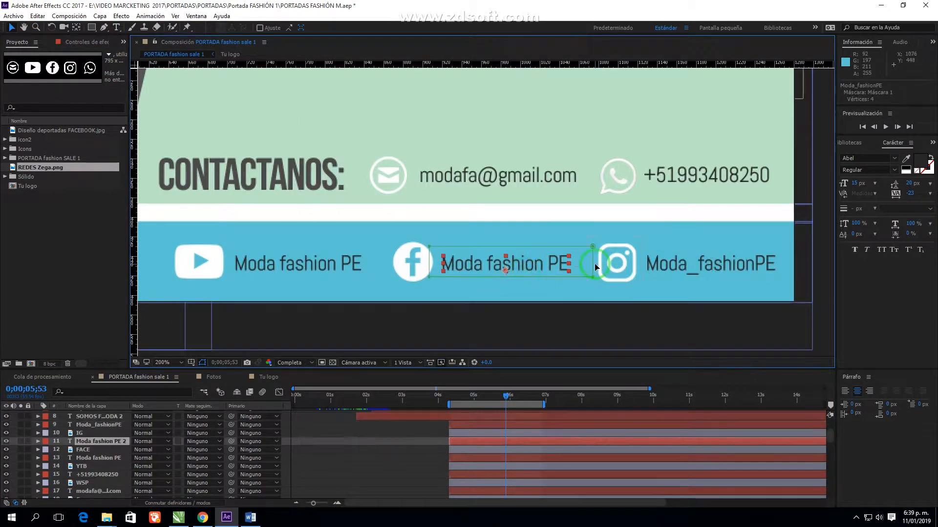
scroll(595, 268, down, 1)
drag(464, 234, 531, 260)
key(ctrl+s)
drag(377, 231, 409, 308)
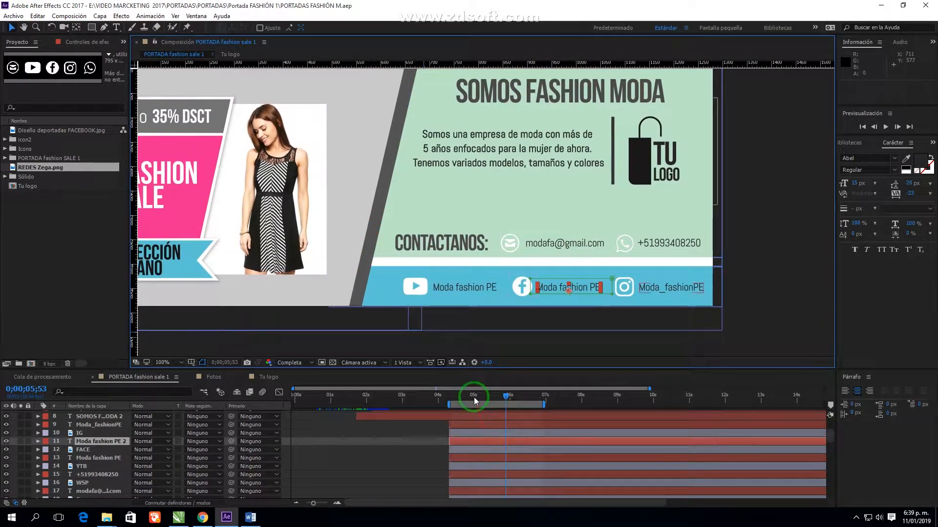
Delay the social layers Moda fashion PE 2 through WSP to start slightly later
scroll(476, 483, down, 1)
scroll(464, 458, up, 1)
click(467, 432)
click(468, 425)
scroll(466, 451, down, 1)
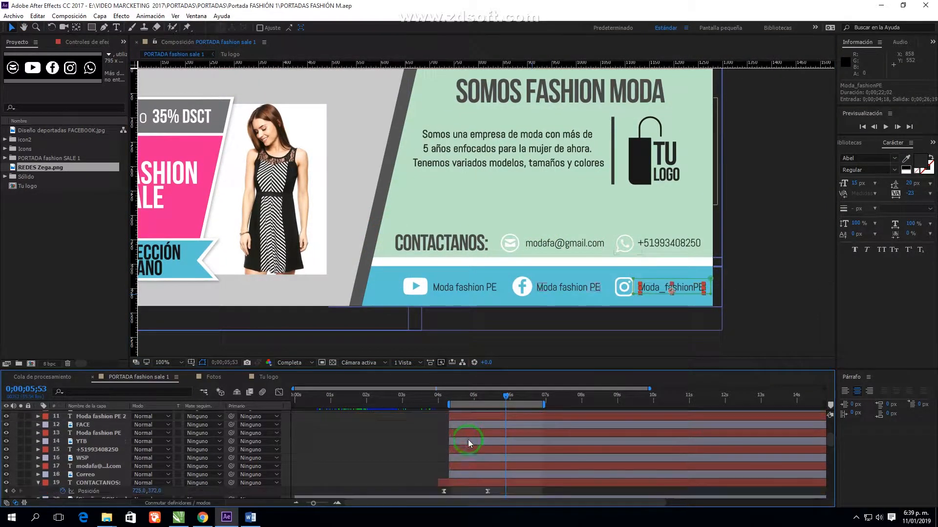
shift+click(465, 458)
drag(465, 458, 506, 436)
click(444, 454)
Shift the social layers to start near 5 s and Moda_fashionPE through FACE to about 5.2 s
scroll(452, 452, up, 1)
click(472, 426)
shift+click(472, 465)
click(464, 455)
click(478, 426)
shift+click(482, 449)
click(472, 442)
click(490, 426)
shift+click(495, 434)
Nudge the Moda_fashionPE, IG, contact and social layer bars later in the timeline
scroll(506, 436, down, 1)
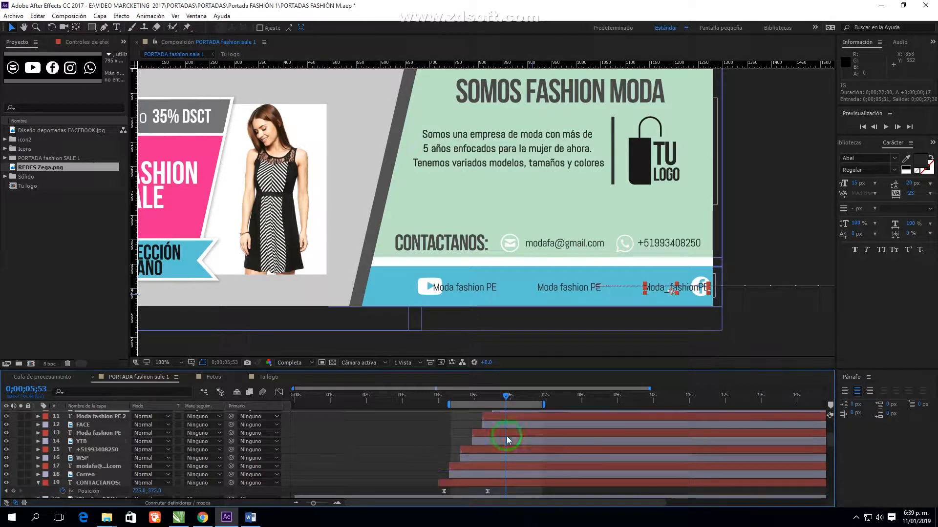
drag(447, 404, 473, 403)
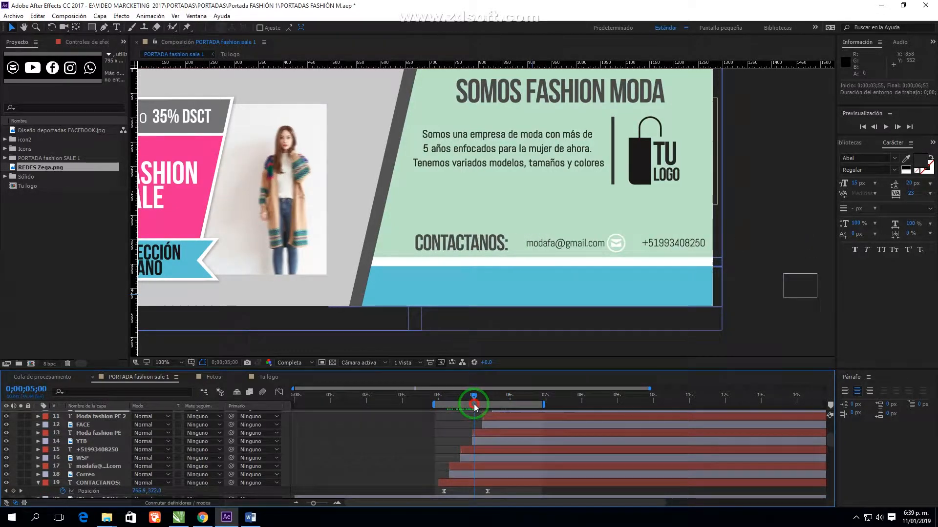
scroll(523, 451, up, 2)
shift+click(523, 450)
scroll(522, 451, down, 2)
drag(476, 463, 488, 463)
drag(468, 394, 476, 397)
Delay the e-mail and four other text layers by 26 frames and check the entrance near 5;14
click(479, 466)
ctrl+click(490, 450)
ctrl+click(500, 433)
ctrl+click(511, 417)
scroll(515, 420, up, 1)
ctrl+click(523, 427)
scroll(522, 429, down, 2)
drag(479, 443, 495, 444)
drag(478, 398, 502, 417)
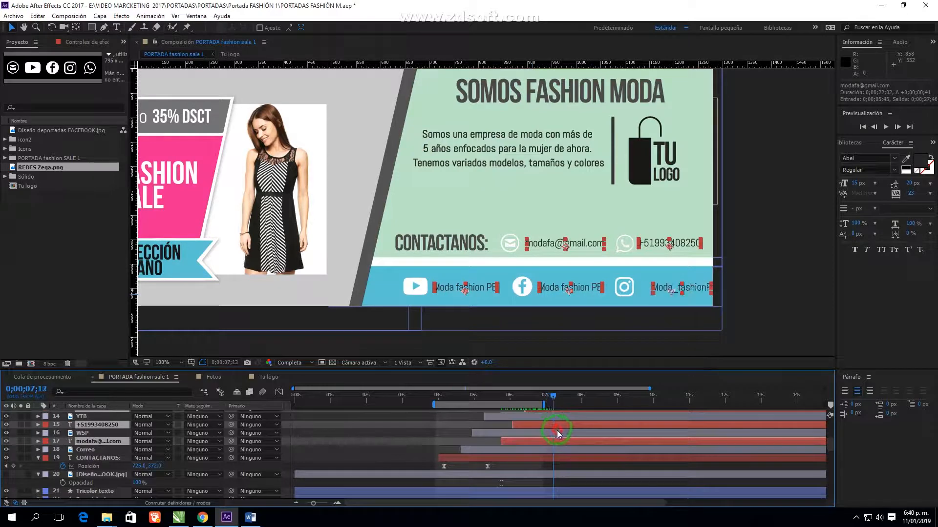
End the work area at about 8.5 s and preview the animation
scroll(569, 450, up, 2)
drag(544, 405, 602, 407)
drag(413, 341, 372, 345)
key(space)
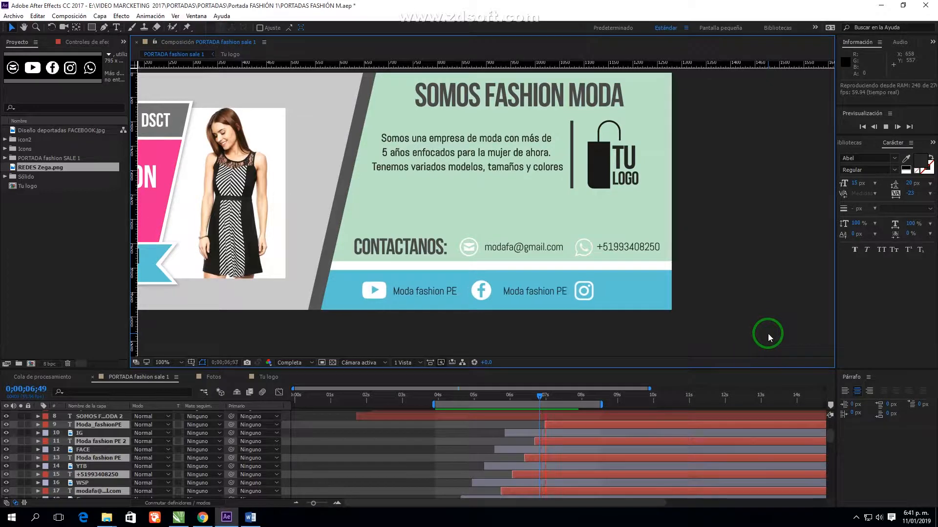
Fit the banner in the viewer, start the work area at 0 s, and preview the full animation
drag(576, 397, 639, 393)
scroll(597, 263, down, 1)
click(532, 292)
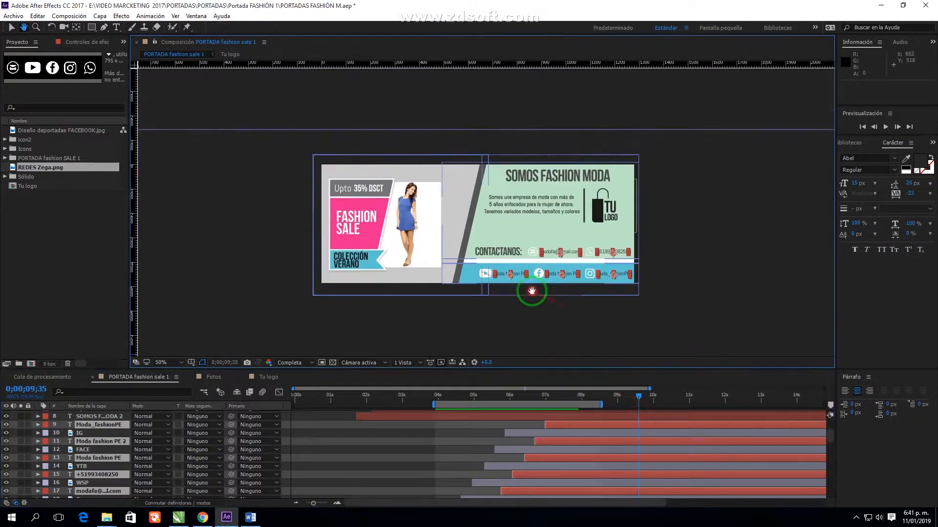
click(168, 363)
click(178, 186)
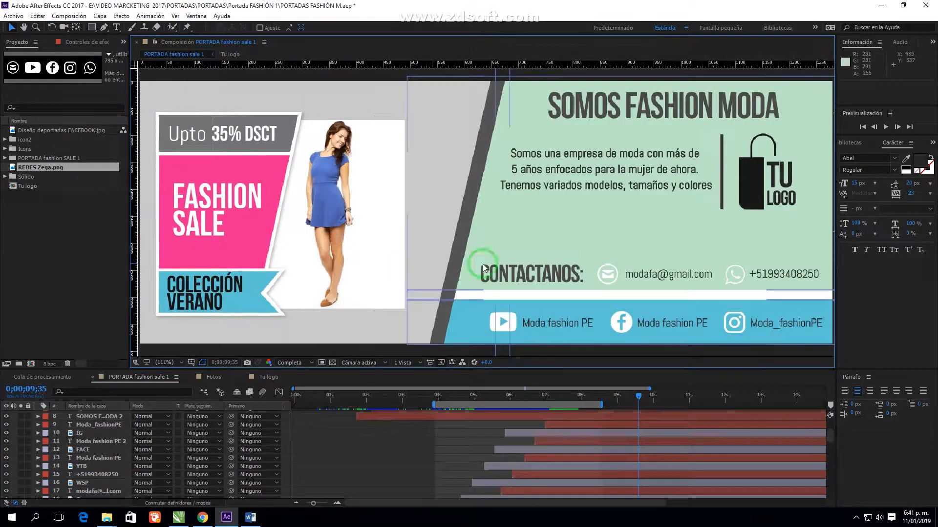
click(636, 228)
key(comma)
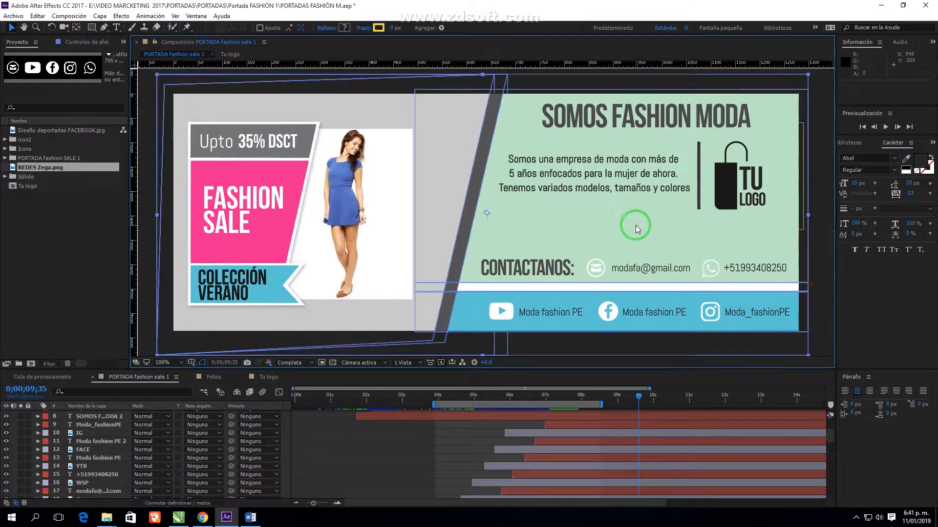
drag(431, 404, 293, 404)
key(space)
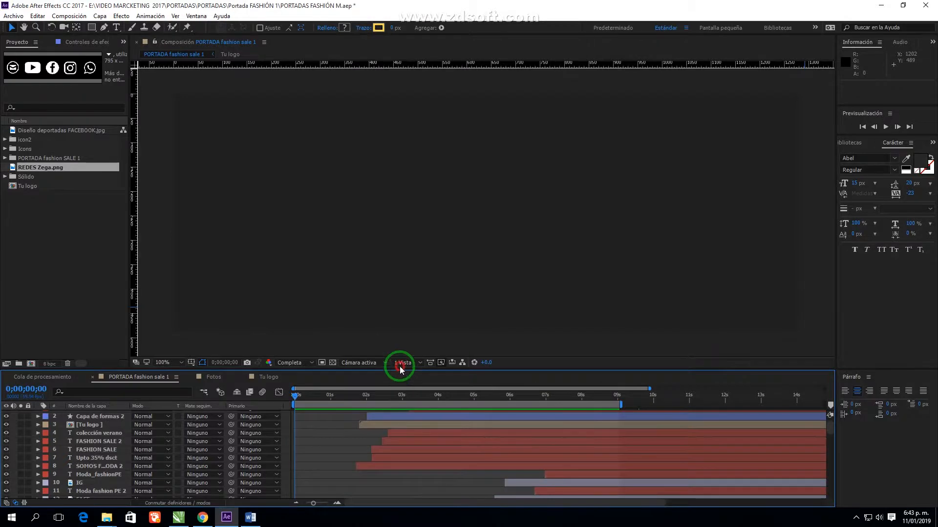
Enlarge the timeline, collapse layer properties, and push all 25 layers later in time
drag(399, 368, 424, 277)
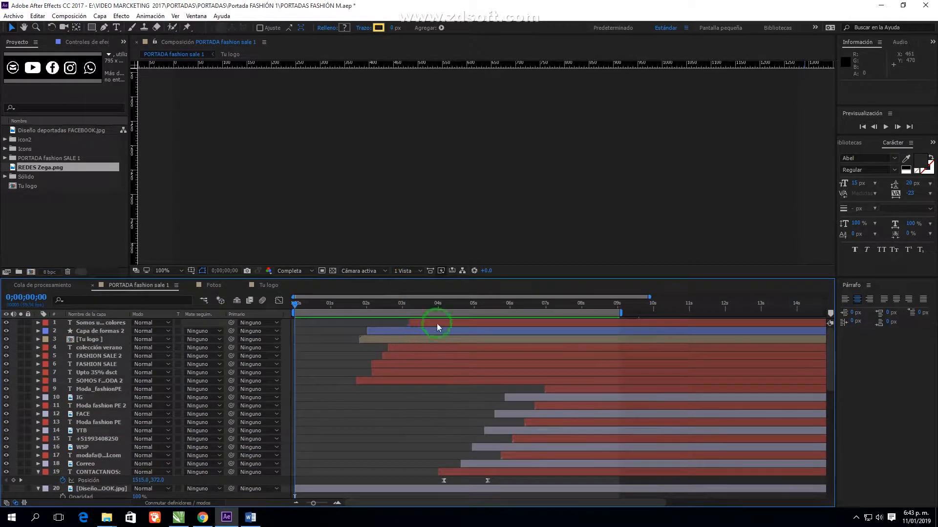
scroll(435, 425, down, 15)
scroll(435, 429, up, 3)
click(38, 369)
scroll(425, 458, up, 3)
scroll(427, 462, down, 3)
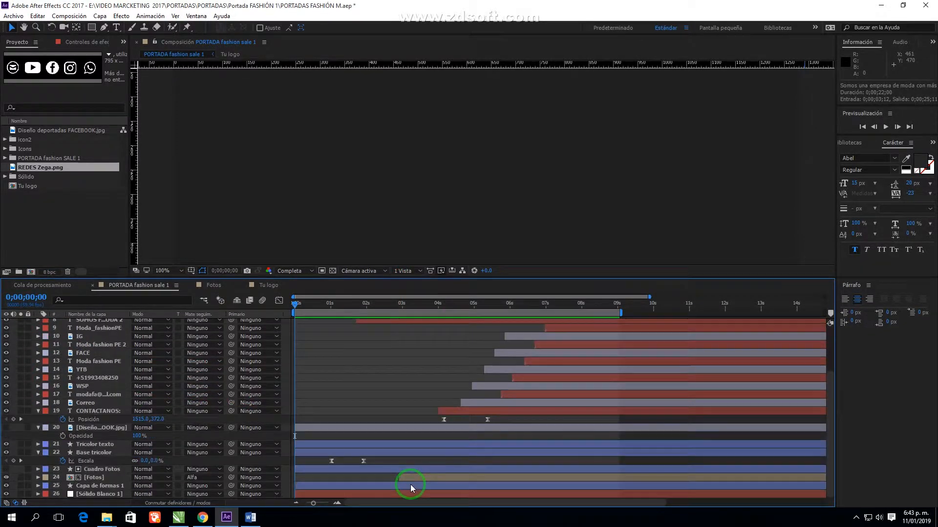
shift+click(387, 486)
drag(387, 485, 438, 491)
drag(308, 304, 338, 330)
Add the Tu logo composition to the timeline and scale it to 40%
click(70, 205)
scroll(586, 395, up, 3)
scroll(381, 421, down, 3)
drag(30, 188, 311, 494)
scroll(478, 232, down, 3)
drag(560, 105, 530, 142)
scroll(508, 159, up, 2)
Push layers 1–25 further later, check the intro at 0;00;00;54, and select the Tu logo layer
drag(338, 306, 379, 327)
click(463, 486)
scroll(532, 455, up, 3)
shift+click(493, 323)
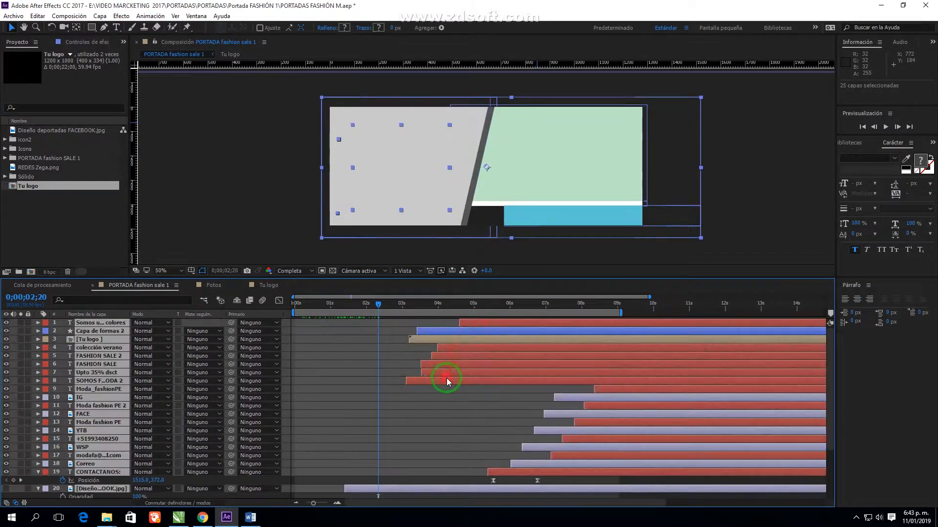
drag(444, 382, 494, 384)
mouse_move(388, 313)
mouse_down()
mouse_move(333, 316)
mouse_move(402, 309)
mouse_up()
scroll(381, 454, down, 3)
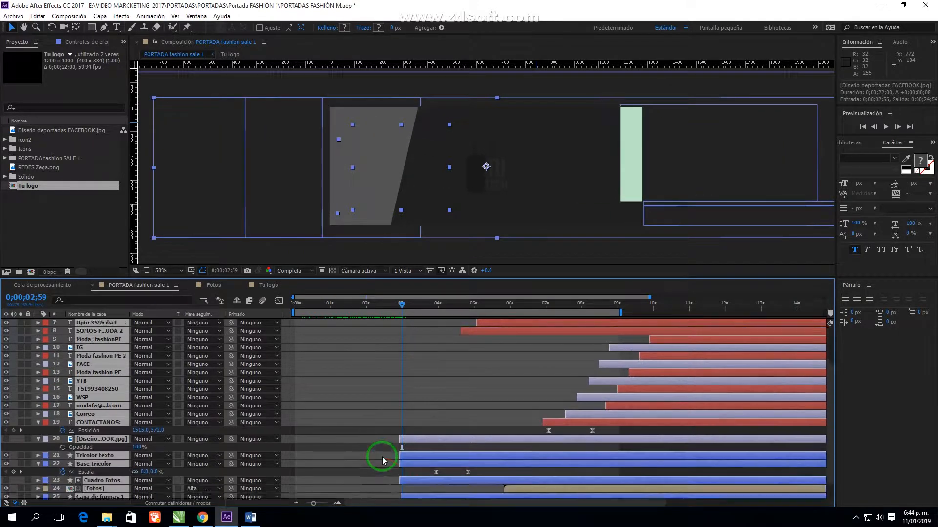
click(370, 486)
Apply the Relleno fill effect to Tu logo with a light grey #BCBCBC colour
click(932, 143)
click(874, 167)
click(875, 154)
text(relle)
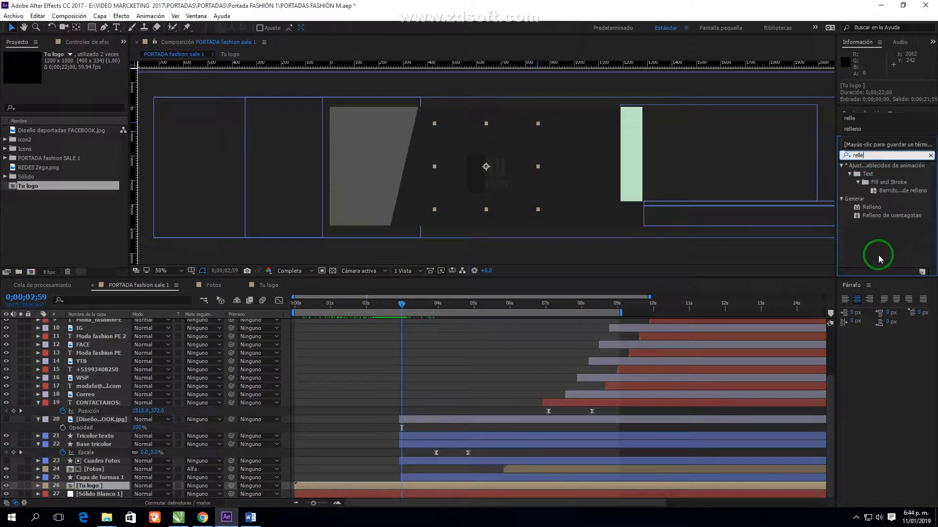
double_click(871, 207)
click(77, 88)
drag(508, 313, 497, 294)
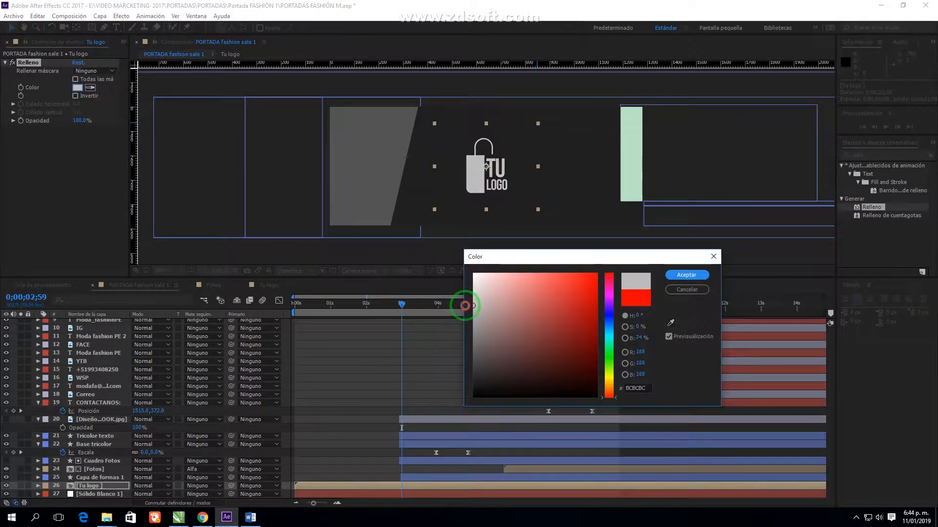
click(684, 275)
Extend the work area end, fit and enlarge the viewer, and preview the logo intro
scroll(508, 214, up, 2)
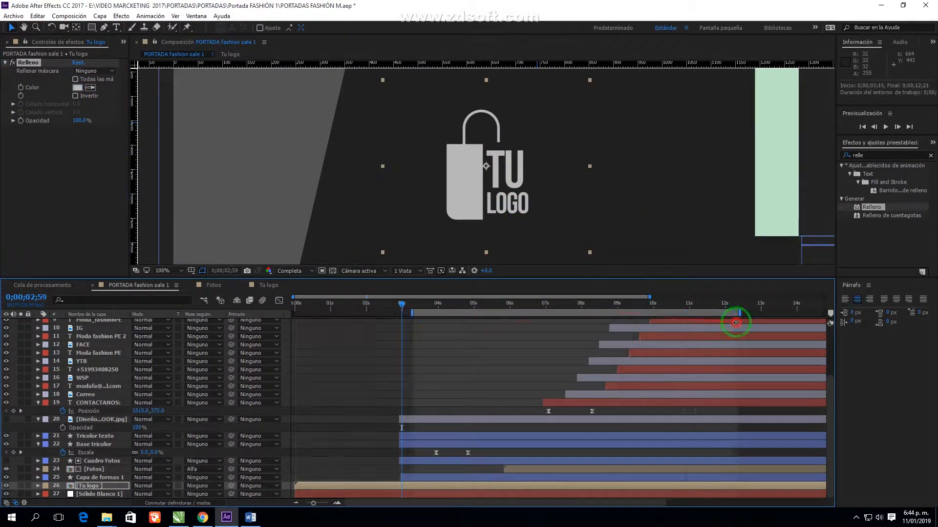
drag(622, 313, 707, 313)
click(168, 271)
click(181, 280)
drag(181, 277, 150, 366)
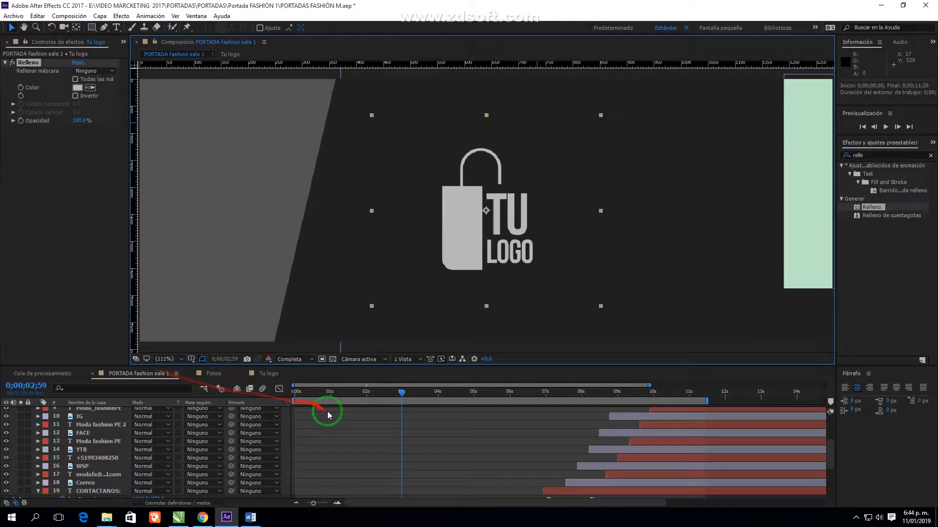
click(327, 414)
key(space)
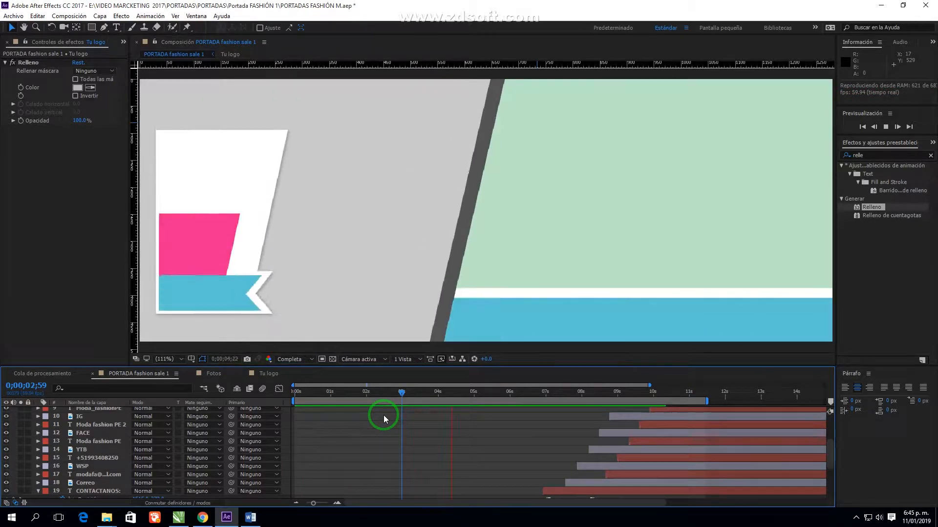
Scrub to 4;38 and briefly hide and show layer 25 to check its content
drag(383, 415, 548, 408)
click(360, 219)
drag(476, 366, 478, 310)
scroll(499, 428, up, 2)
scroll(499, 428, down, 3)
click(459, 477)
click(7, 478)
click(7, 477)
Toggle Cuadro Fotos and Base tricolor visibility to inspect their content
click(445, 462)
click(7, 461)
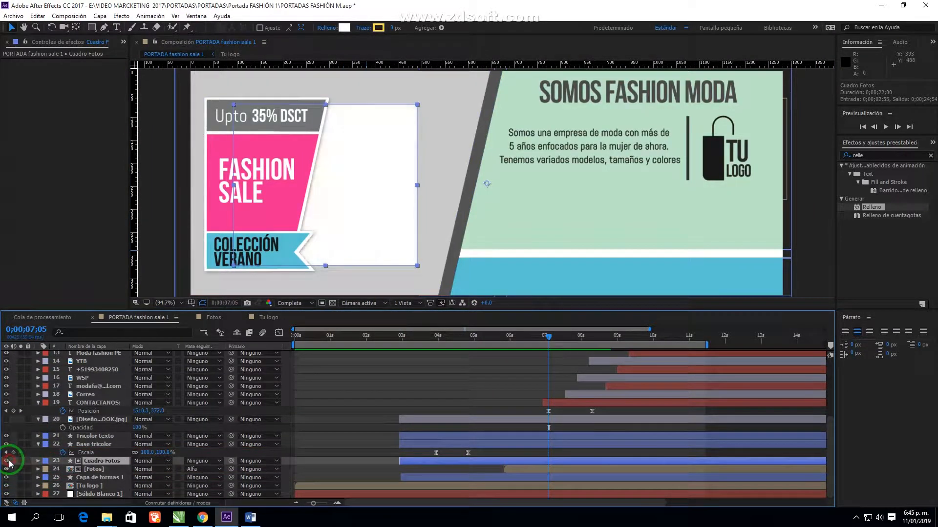
click(451, 453)
click(6, 444)
click(6, 444)
click(6, 444)
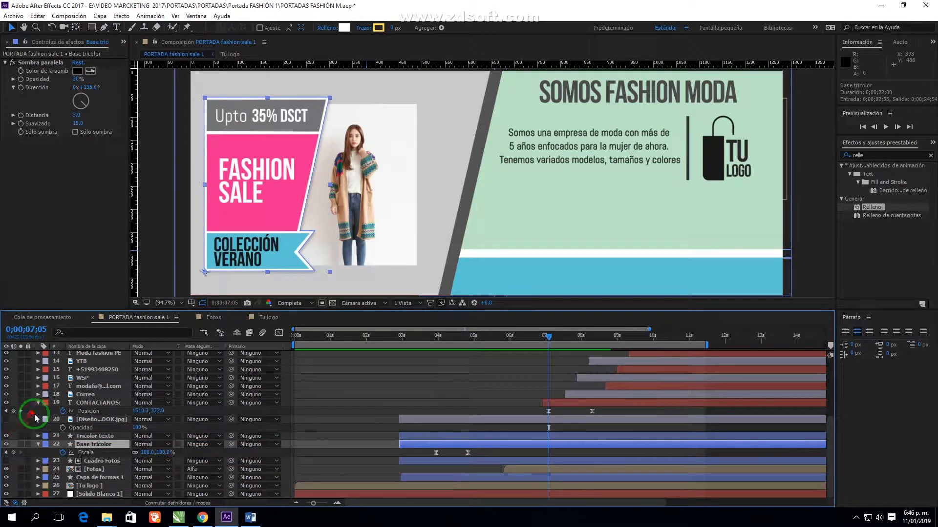
Collapse the expanded layer properties and delete the Diseño deportadas FACEBOOK.jpg reference layer
click(38, 419)
click(38, 412)
click(429, 427)
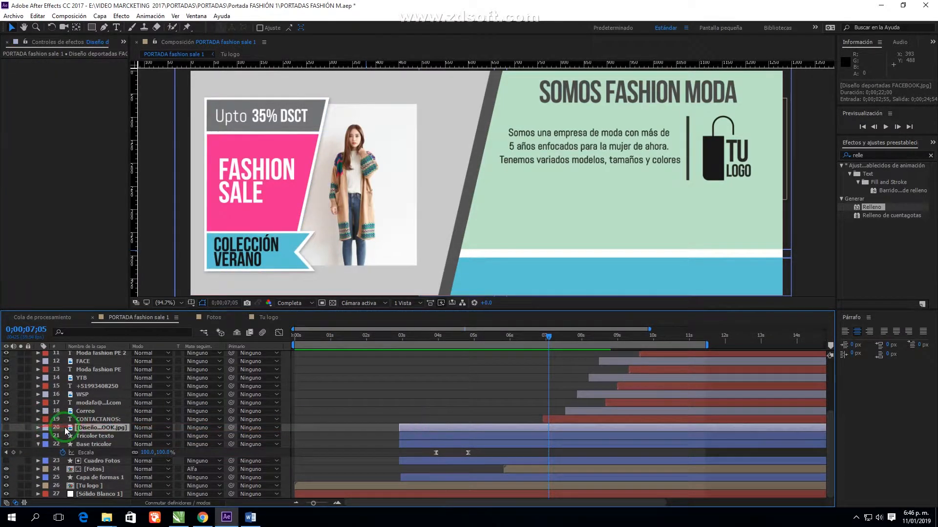
key(Delete)
Move the colección verano, FASHION SALE 2, FASHION SALE and Upto 35% dsct layers above Tricolor texto
click(511, 434)
scroll(528, 454, up, 3)
click(514, 381)
click(512, 389)
click(512, 397)
click(513, 406)
click(514, 413)
click(506, 381)
shift+click(506, 405)
drag(100, 404, 118, 433)
Select layers 16–23, from colección verano down to the group's bottom layer
scroll(107, 459, down, 3)
scroll(515, 389, up, 3)
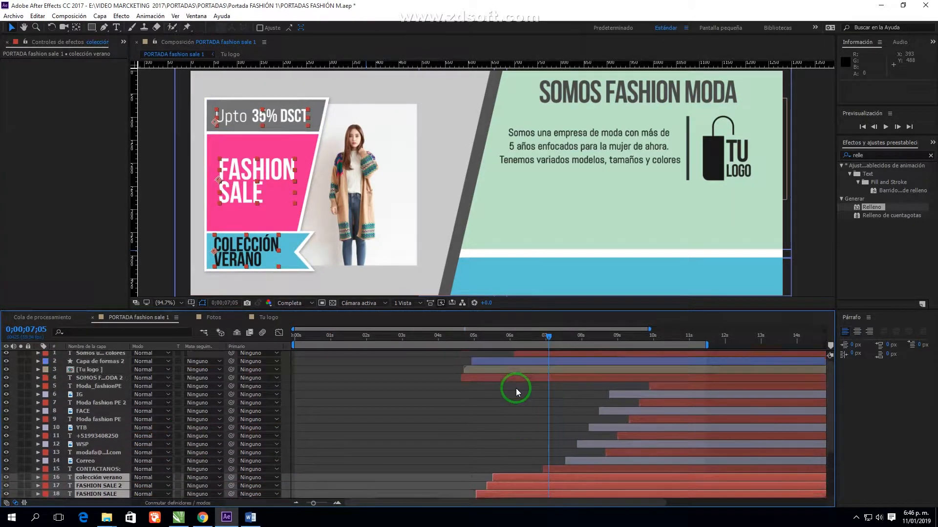
scroll(526, 405, down, 3)
click(348, 441)
click(539, 403)
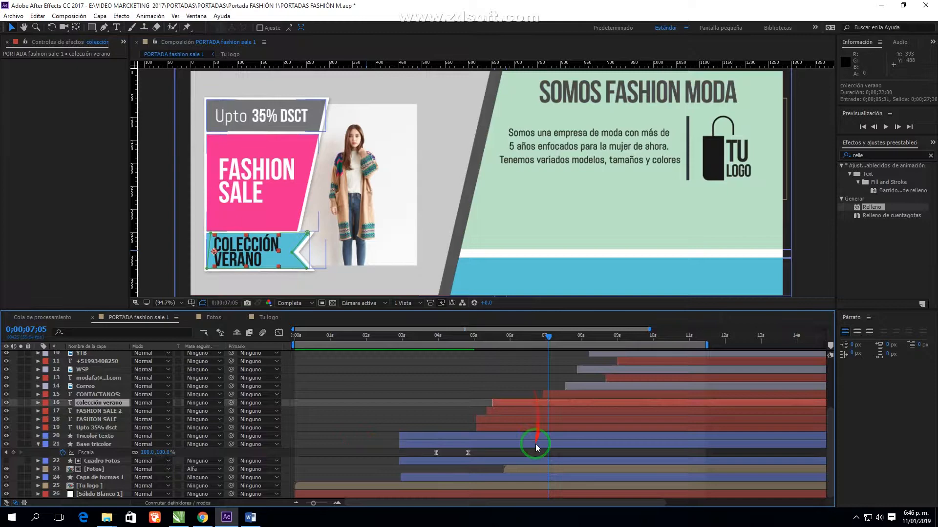
click(526, 471)
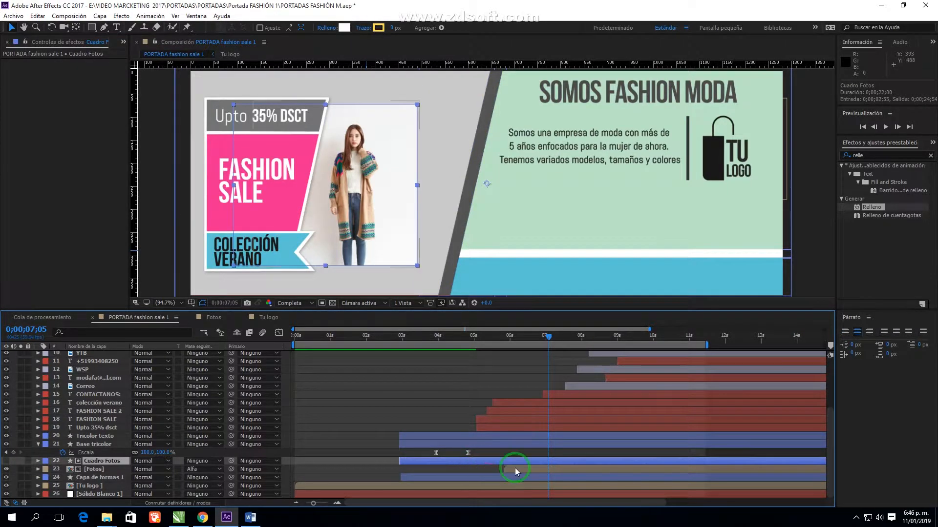
shift+click(516, 403)
right_click(517, 403)
Precompose the selected layers as Base Texto y Fotos and scrub back to 6;55
click(557, 310)
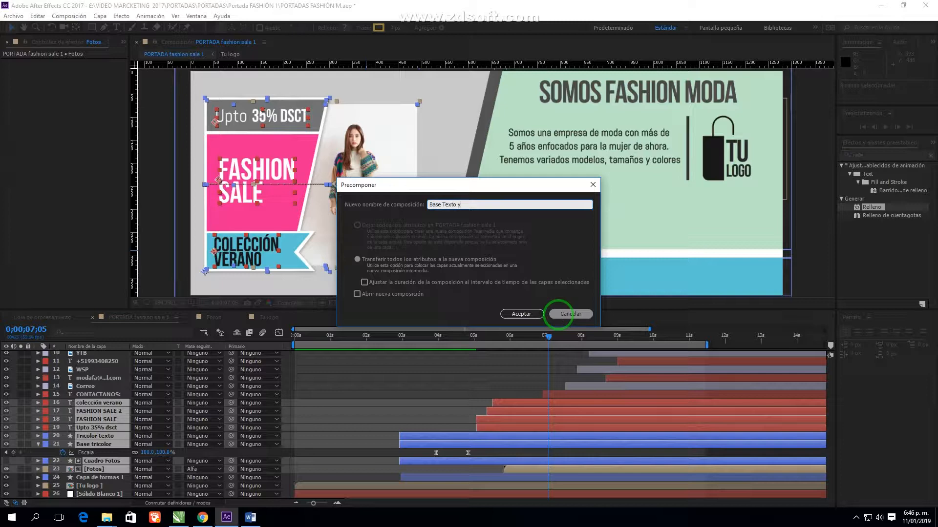
click(520, 314)
drag(425, 338, 548, 345)
scroll(585, 183, down, 1)
Scale the Base Texto y Fotos layer to 112%, nudge its position, and replay 4–7 s
drag(642, 125, 670, 118)
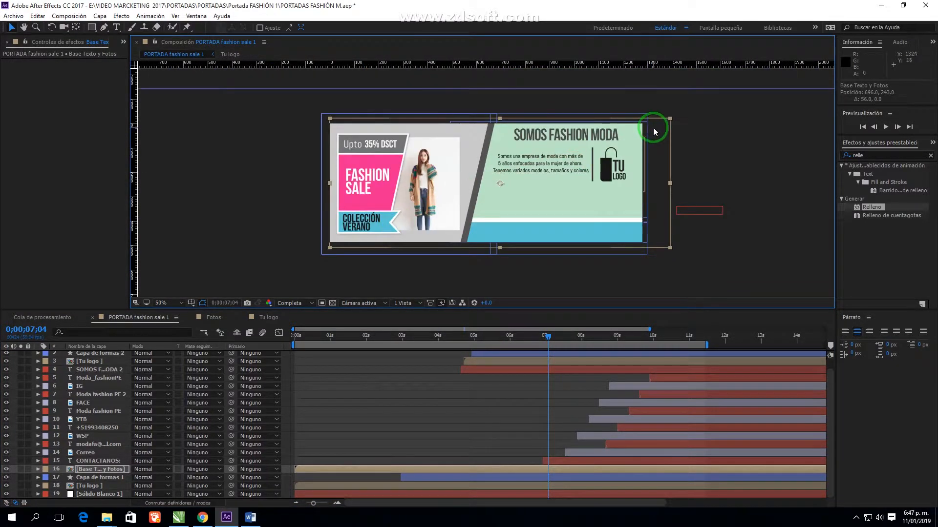
scroll(472, 175, up, 1)
drag(458, 176, 456, 176)
scroll(457, 177, down, 1)
drag(669, 118, 673, 117)
scroll(405, 181, up, 1)
drag(404, 188, 409, 189)
scroll(409, 189, down, 1)
click(255, 224)
drag(481, 331, 542, 340)
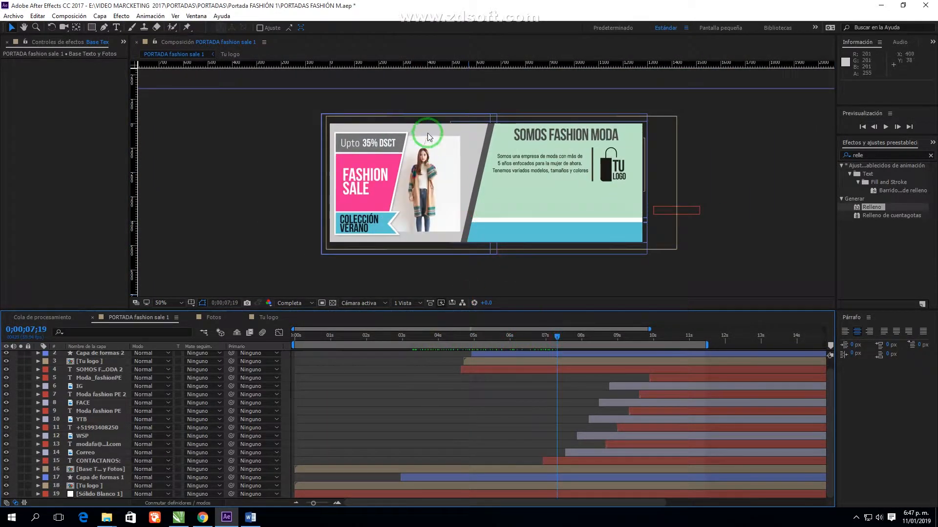
scroll(429, 132, up, 1)
Open the Base Texto y Fotos precomp and reveal Cuadro Fotos' Rectángulo 1 path roundness
double_click(438, 471)
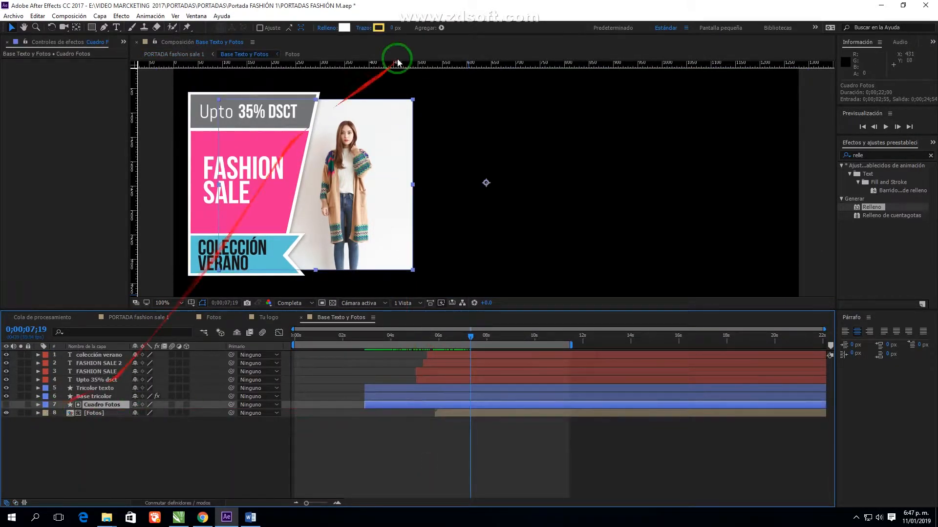
click(39, 405)
click(47, 413)
click(54, 422)
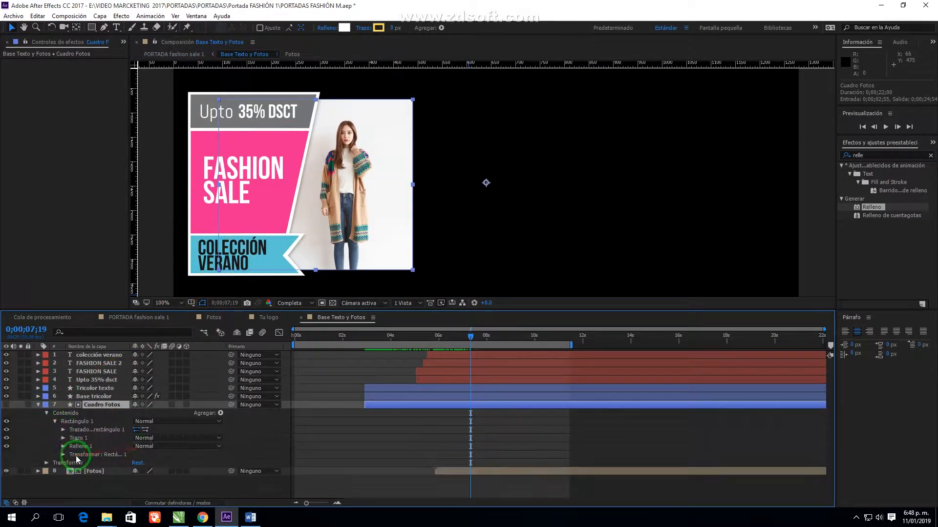
click(64, 429)
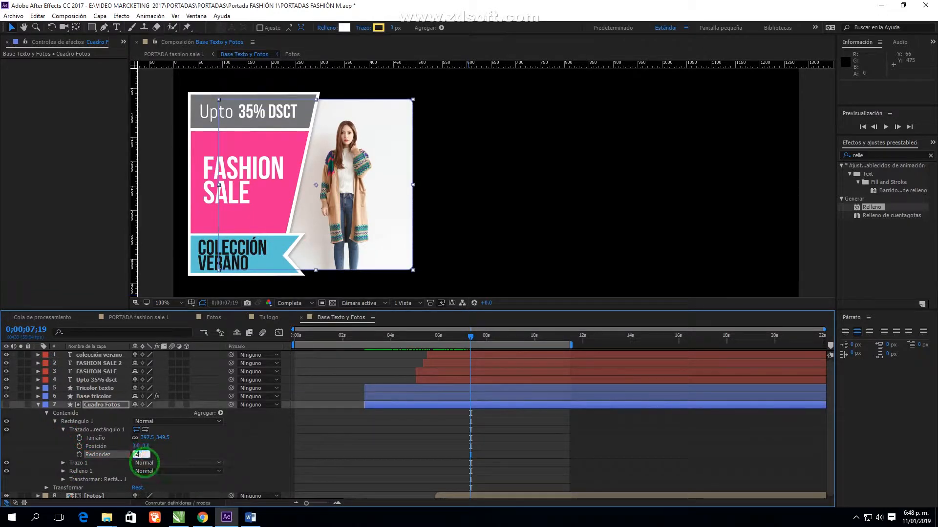
Switch to the PORTADA fashion sale 1 composition and scrub back through the animation
click(157, 319)
drag(541, 361, 569, 367)
scroll(497, 267, down, 2)
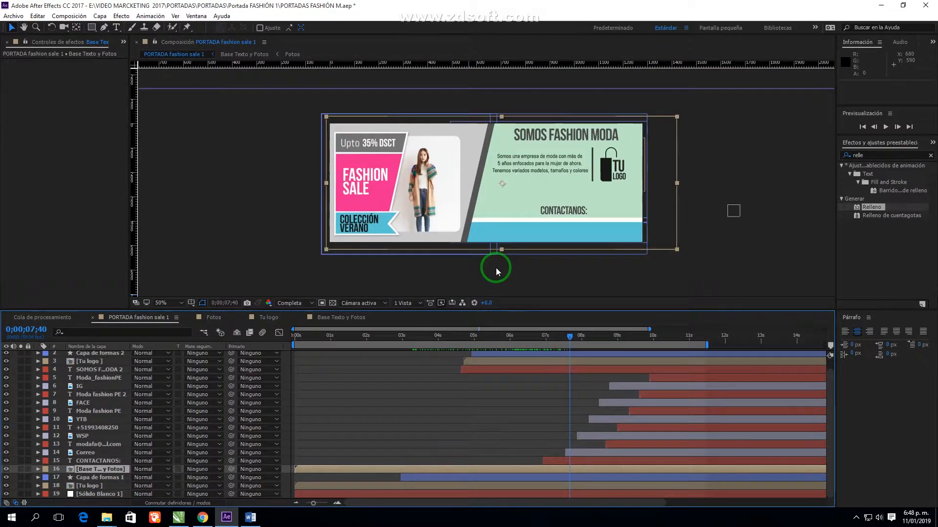
Save the project, fit the banner in the viewer and zoom toward the description text
key(ctrl+s)
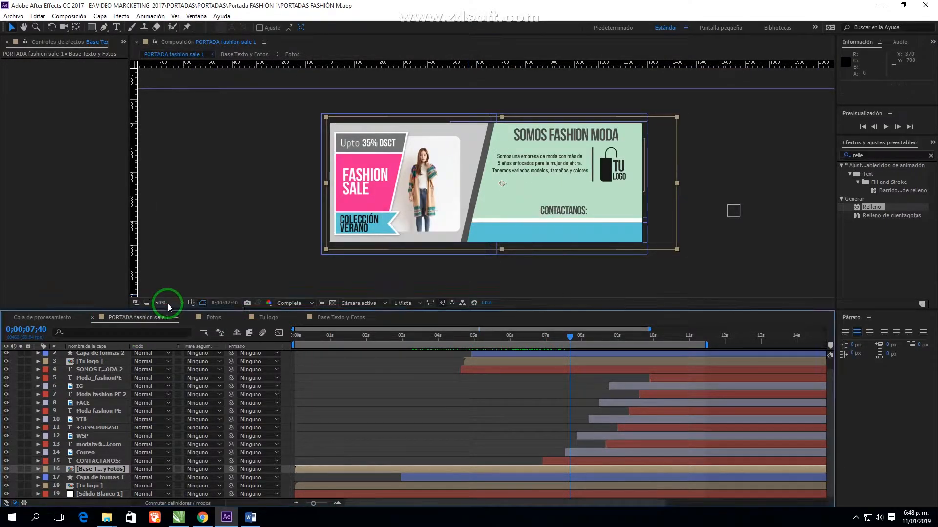
click(168, 304)
click(177, 291)
drag(599, 338, 718, 345)
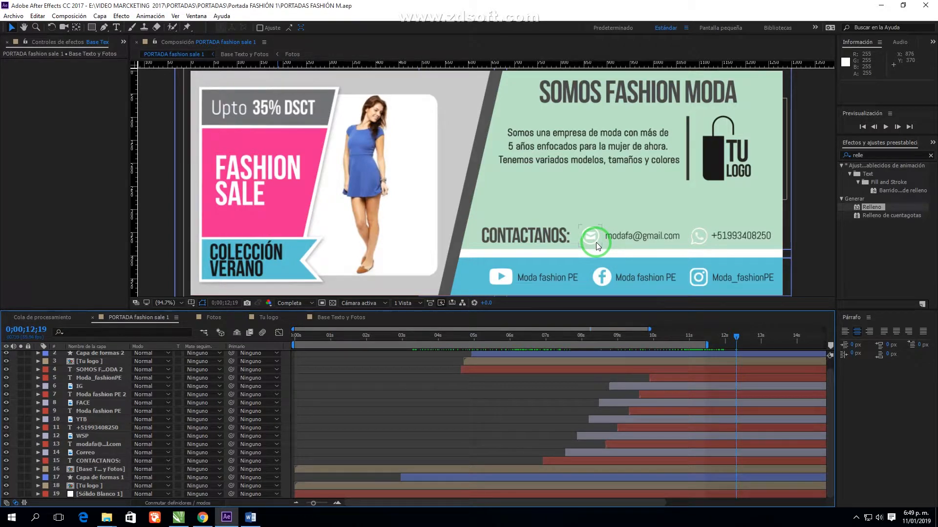
scroll(678, 160, up, 1)
drag(679, 160, 637, 182)
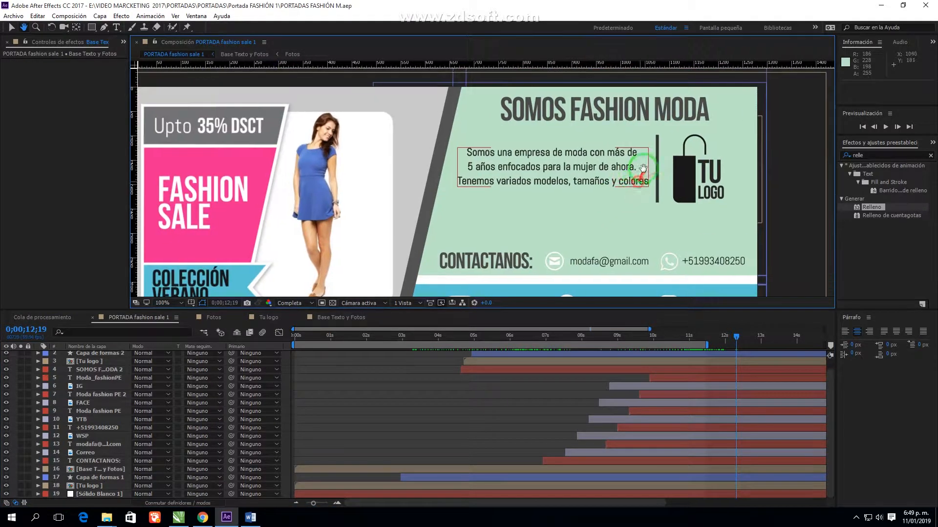
Draw a four-point Pen shape enclosing the description text
click(103, 28)
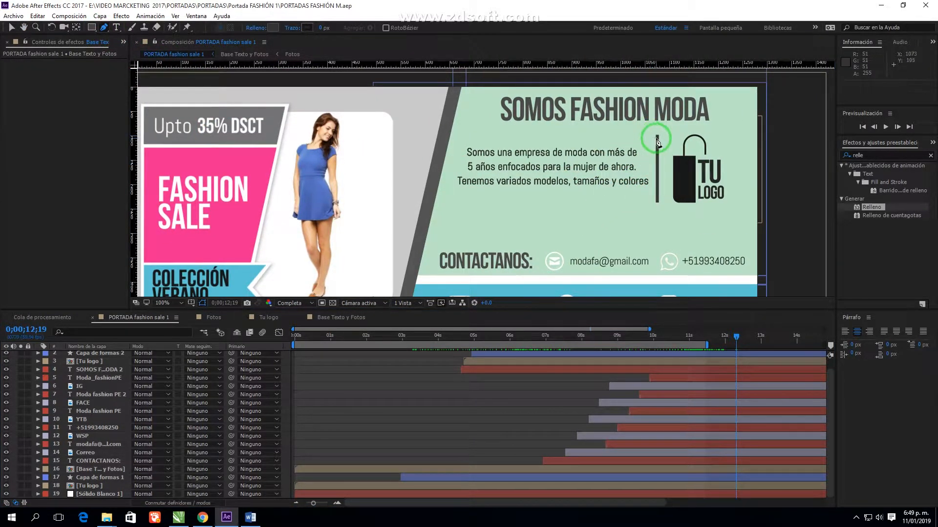
click(541, 355)
scroll(673, 163, up, 1)
drag(673, 163, 497, 187)
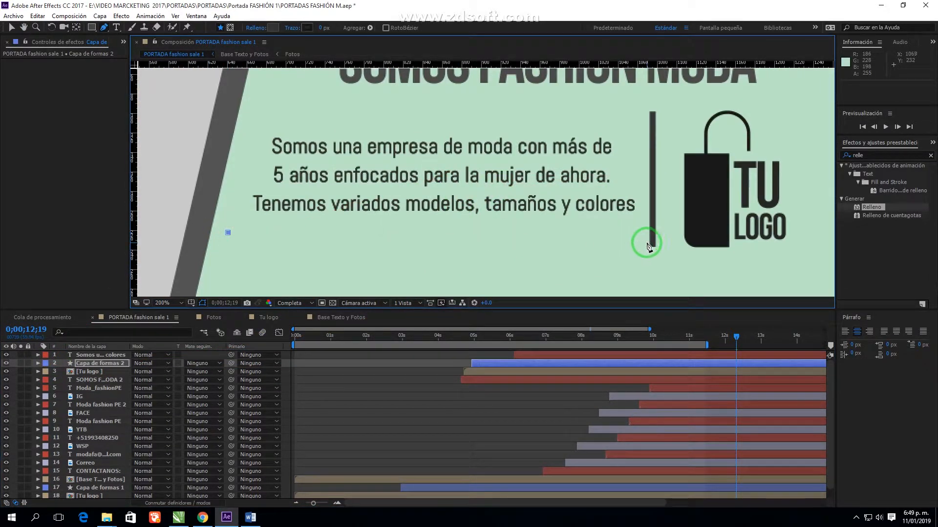
click(228, 233)
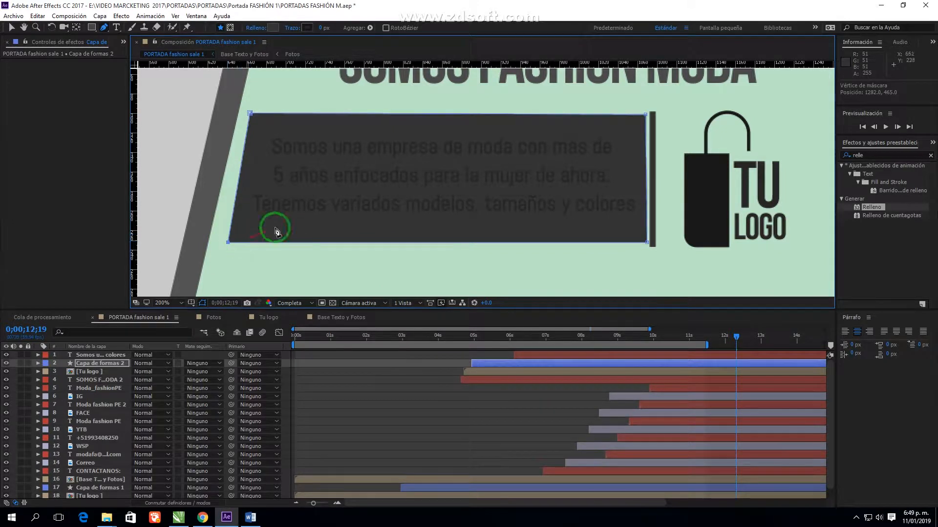
Drag the shape's top and bottom-right corners onto the guides to form a slanted box
drag(647, 242, 646, 237)
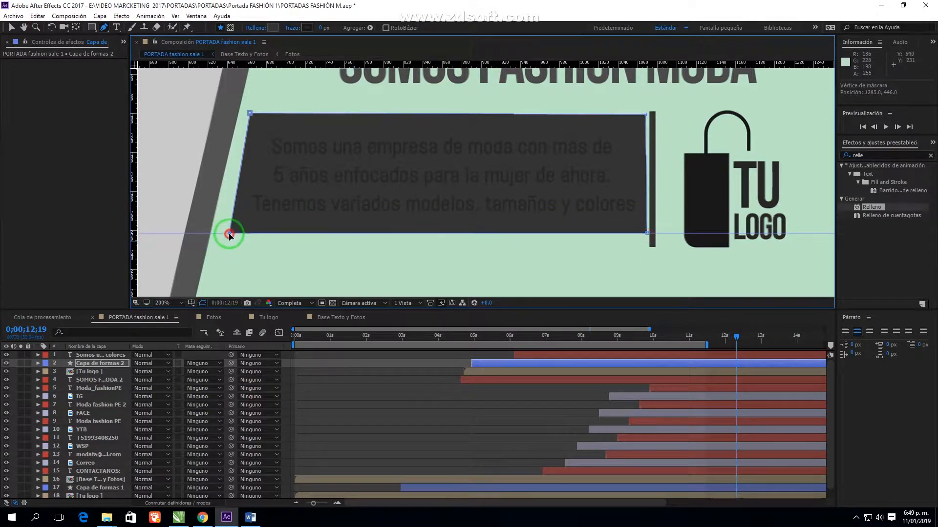
drag(646, 115, 646, 123)
drag(250, 113, 259, 125)
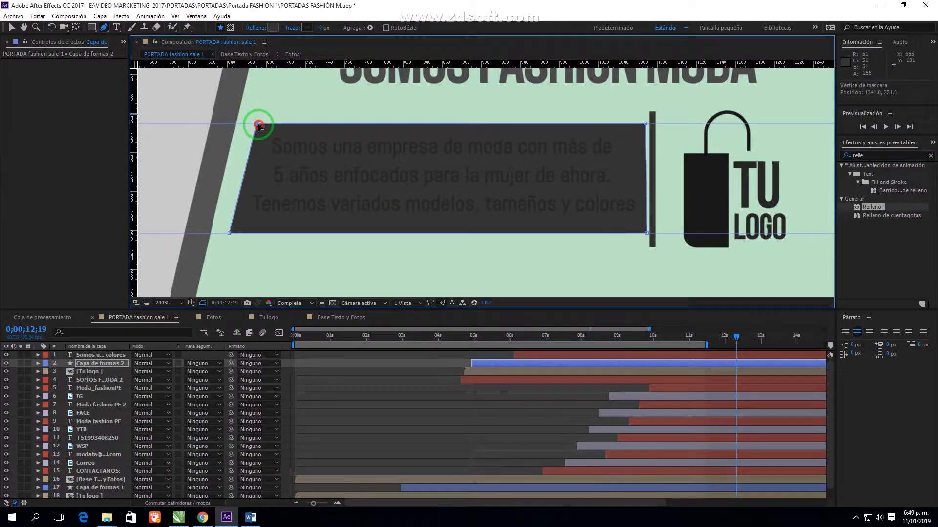
click(39, 363)
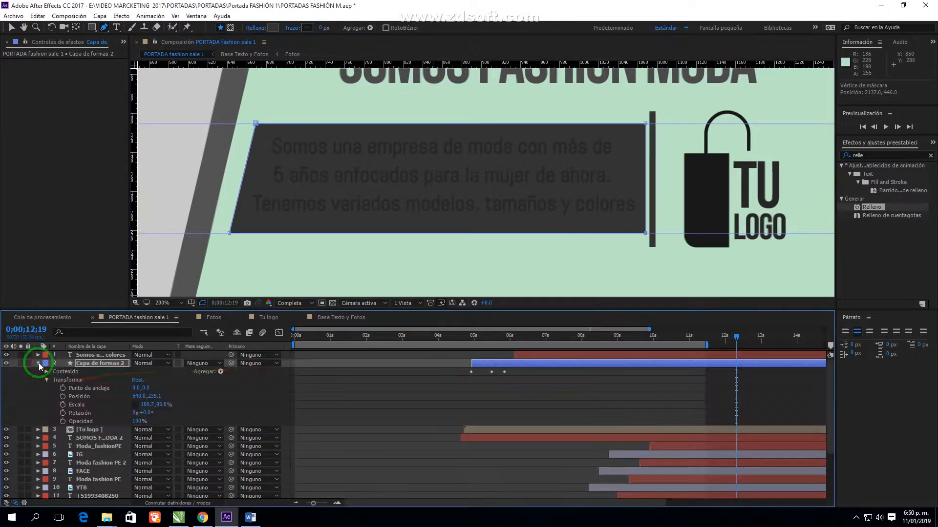
Fill the slanted box with the banner's hot pink sampled by eyedropper, keeping 100% opacity
click(272, 27)
drag(477, 303, 481, 216)
click(610, 297)
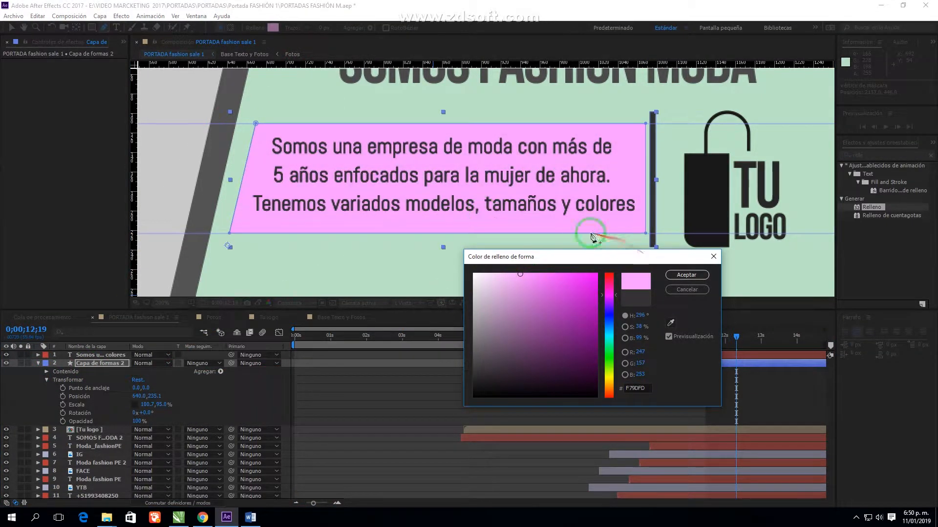
click(687, 275)
scroll(415, 193, down, 1)
drag(412, 192, 468, 194)
click(272, 27)
click(671, 322)
click(235, 179)
click(687, 275)
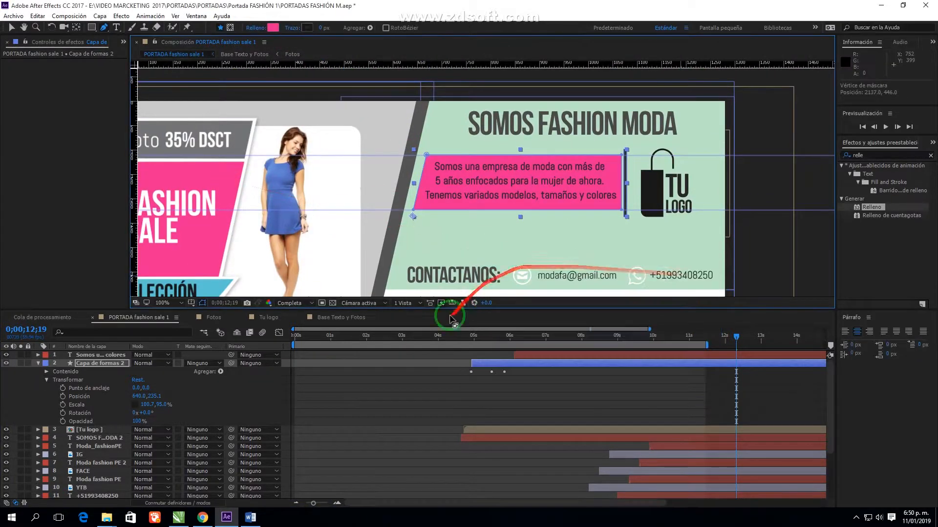
mouse_move(138, 426)
mouse_down()
mouse_move(115, 426)
mouse_move(155, 425)
mouse_up()
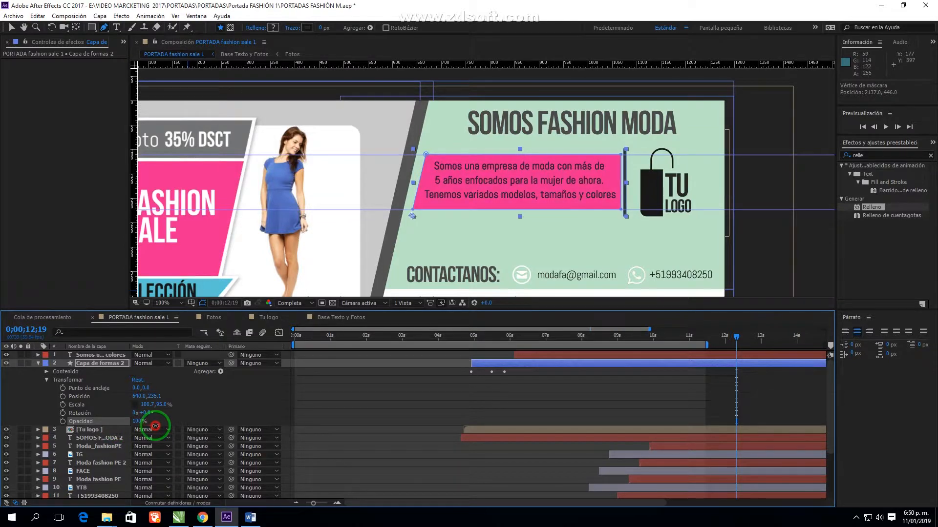
Set the description text's fill colour to white in the Character panel
click(100, 355)
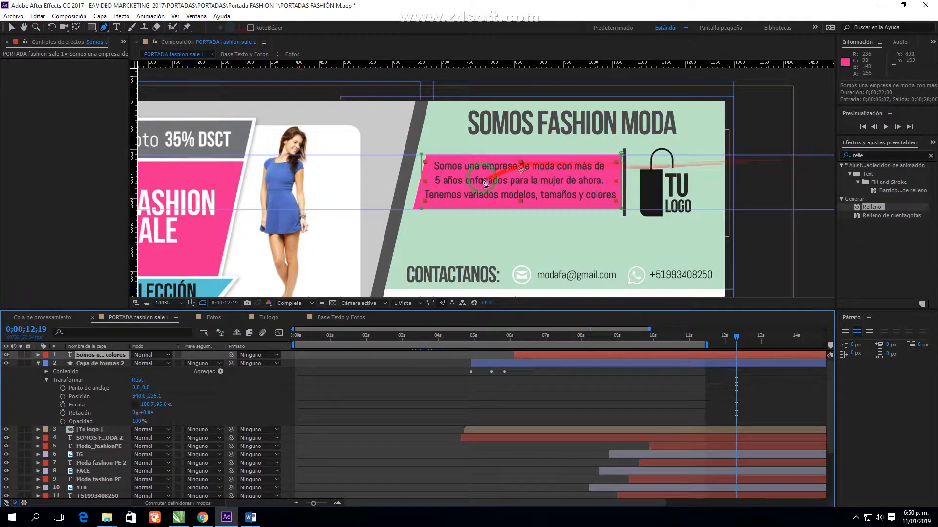
click(116, 28)
click(919, 160)
drag(518, 310, 454, 266)
click(699, 274)
click(12, 28)
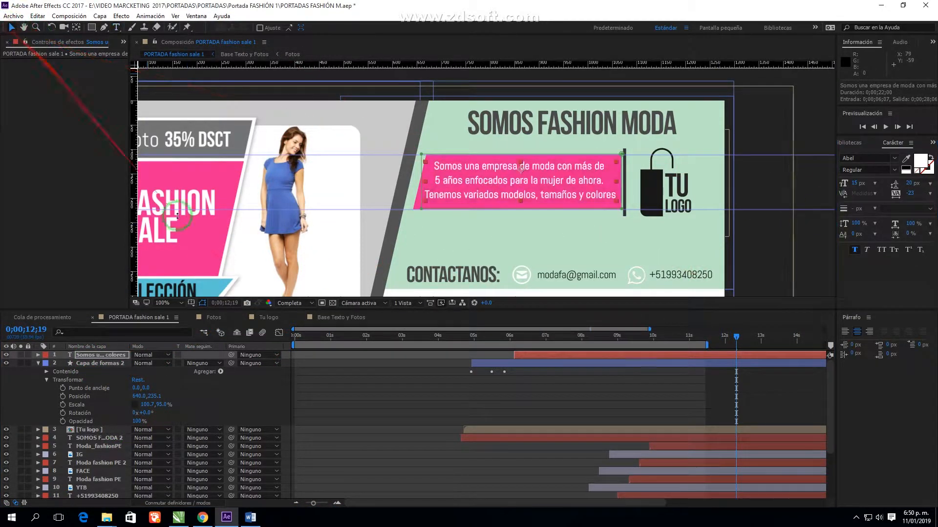
click(386, 363)
scroll(631, 206, up, 1)
click(47, 379)
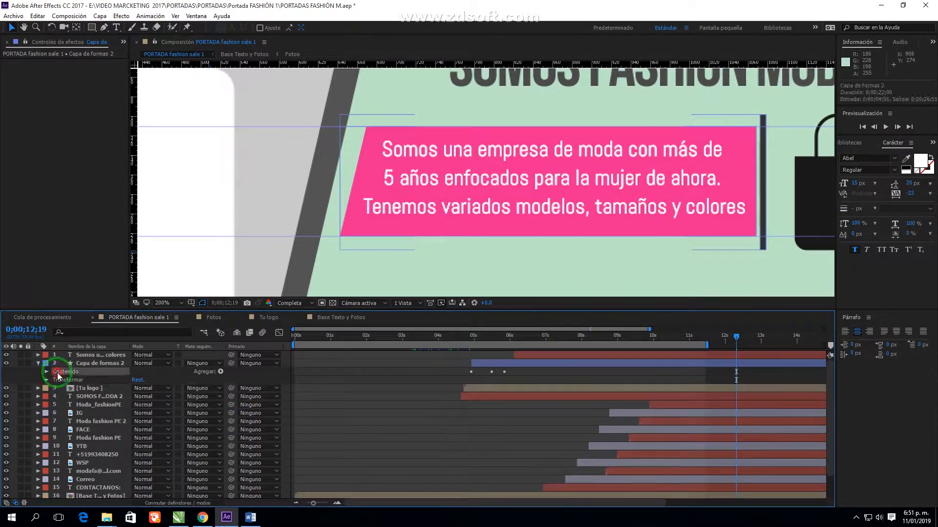
Reveal the pink box's Path property at around 6 seconds and check its corner points
click(46, 372)
click(67, 380)
click(55, 380)
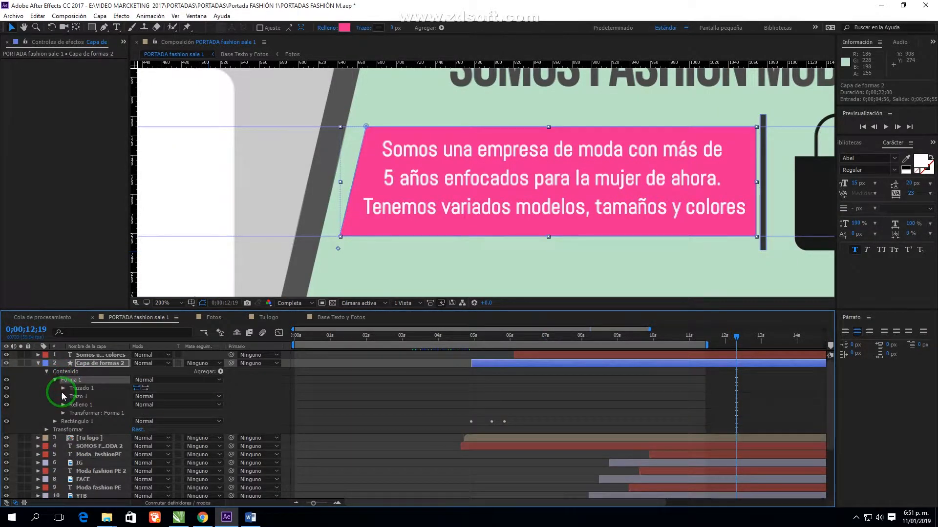
click(63, 388)
drag(534, 340, 509, 355)
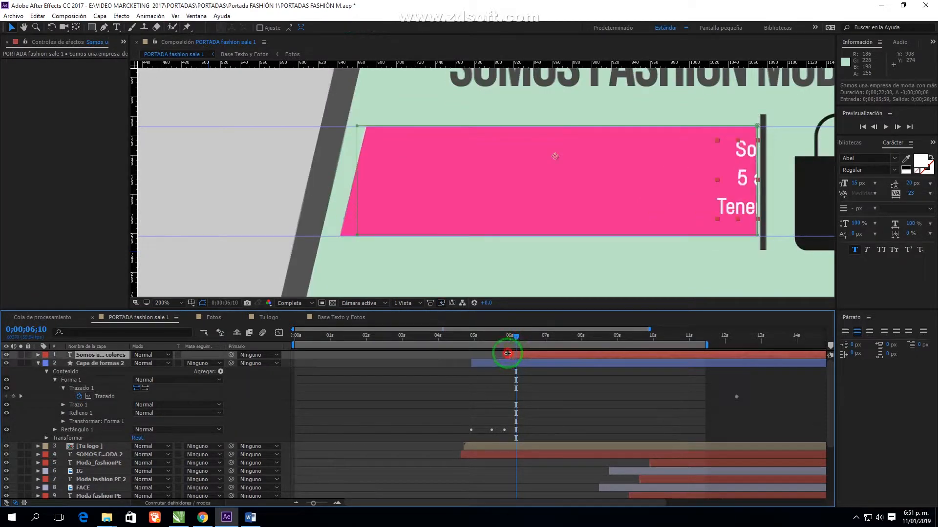
scroll(668, 238, up, 1)
drag(668, 237, 306, 225)
drag(659, 104, 641, 195)
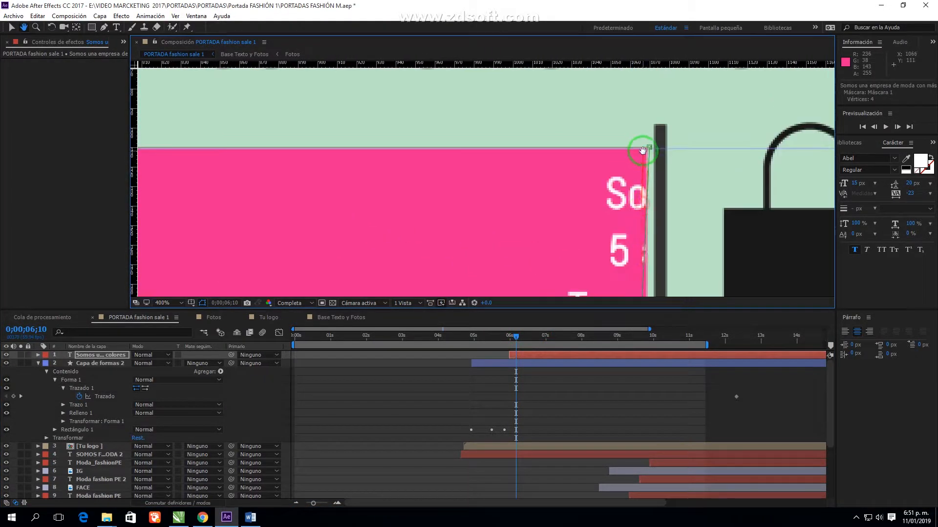
scroll(636, 154, down, 1)
scroll(576, 172, up, 1)
click(637, 149)
scroll(476, 230, down, 1)
drag(476, 231, 596, 218)
Adjust the Path keyframe and description text timing, then go to 0;00;05;49
click(515, 358)
click(76, 397)
drag(726, 405, 536, 409)
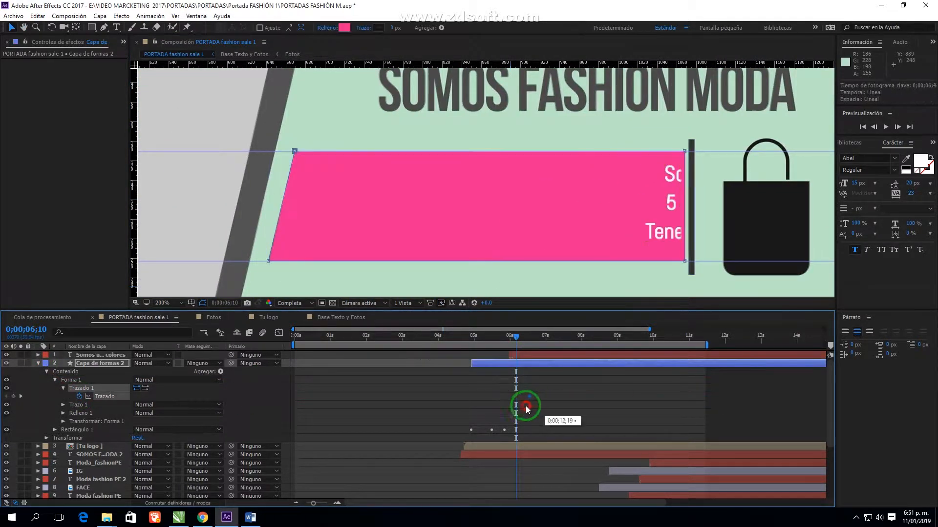
drag(514, 335, 496, 339)
drag(516, 356, 534, 355)
drag(513, 396, 528, 397)
drag(498, 338, 507, 340)
Collapse the box's left corners onto its right edge for the starting shape
drag(295, 152, 685, 151)
drag(269, 261, 684, 262)
scroll(730, 215, up, 1)
drag(731, 215, 350, 262)
scroll(351, 261, up, 1)
scroll(500, 192, up, 1)
drag(516, 162, 487, 248)
Reveal the shape's transform properties, preview the box opening and make the text start earlier
click(63, 421)
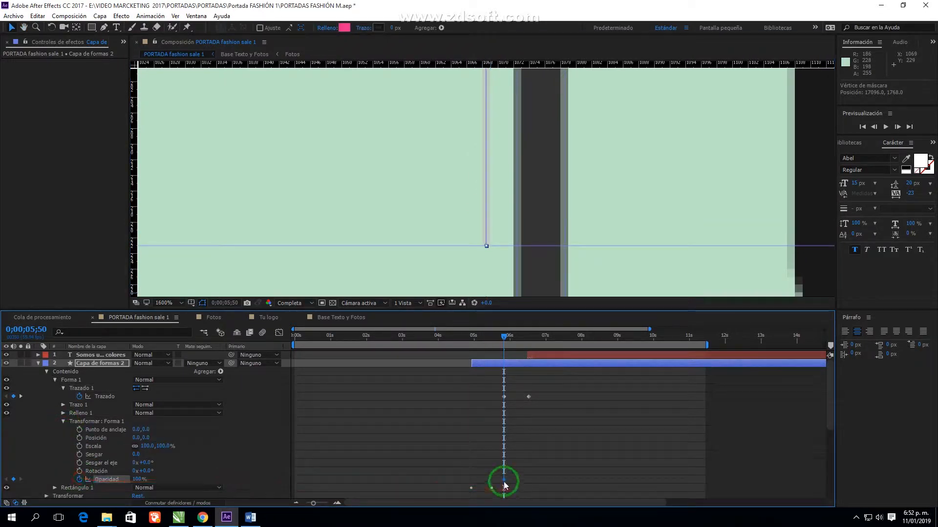
scroll(490, 199, down, 3)
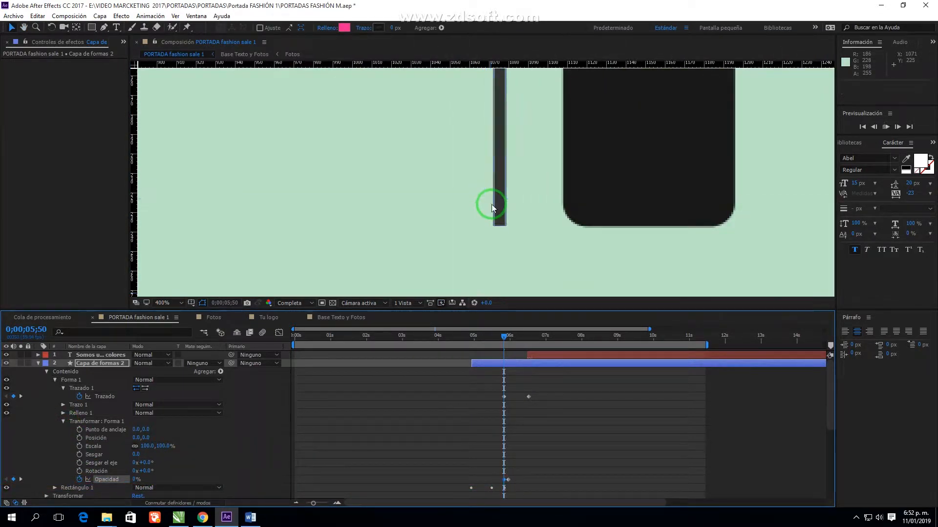
key(space)
drag(399, 176, 467, 209)
scroll(473, 223, down, 1)
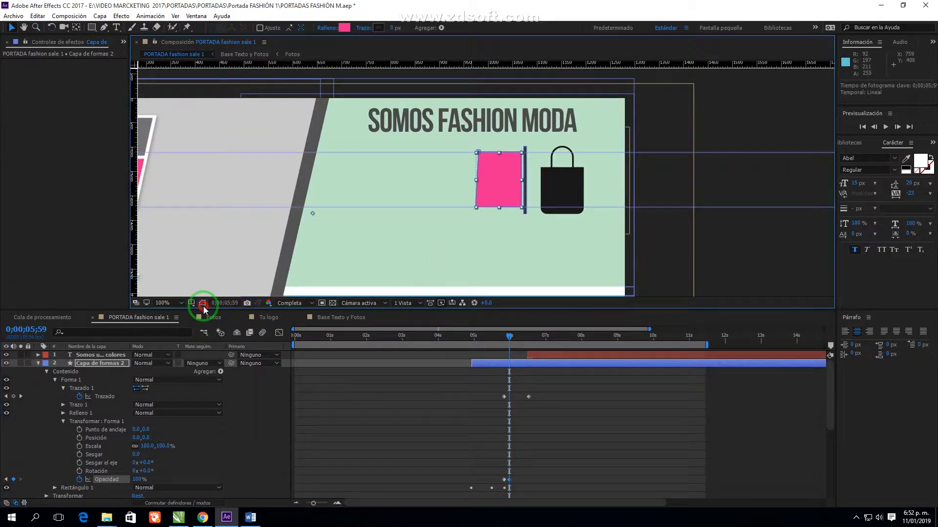
key(space)
mouse_move(511, 337)
mouse_down()
mouse_move(536, 337)
mouse_move(539, 356)
mouse_move(512, 339)
mouse_move(524, 342)
mouse_up()
click(507, 335)
Apply Easy Ease to both Path keyframes and review the eased box opening
drag(545, 394, 491, 402)
right_click(504, 397)
click(544, 391)
click(683, 416)
click(279, 332)
click(504, 478)
drag(514, 339, 503, 338)
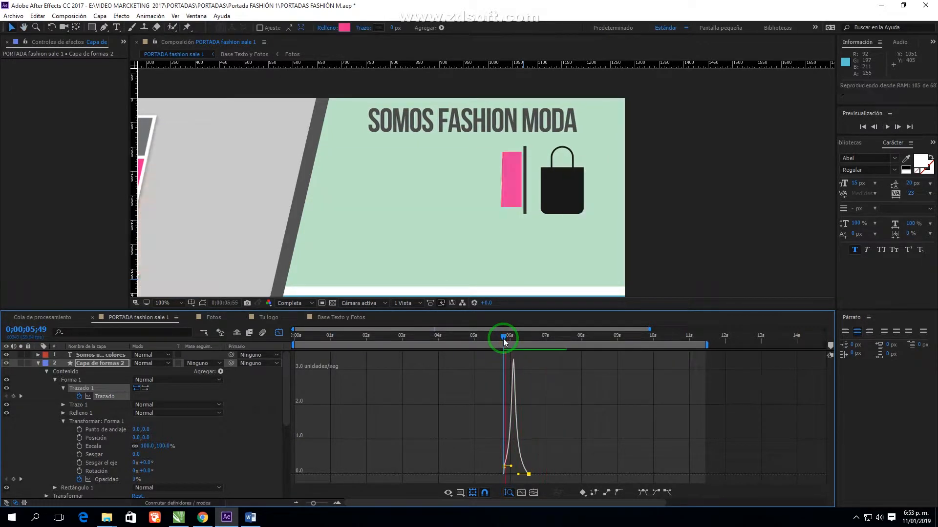
key(space)
scroll(454, 195, down, 3)
click(169, 304)
Fit the banner in the viewer and preview from the start of the box animation
click(183, 323)
click(501, 335)
key(space)
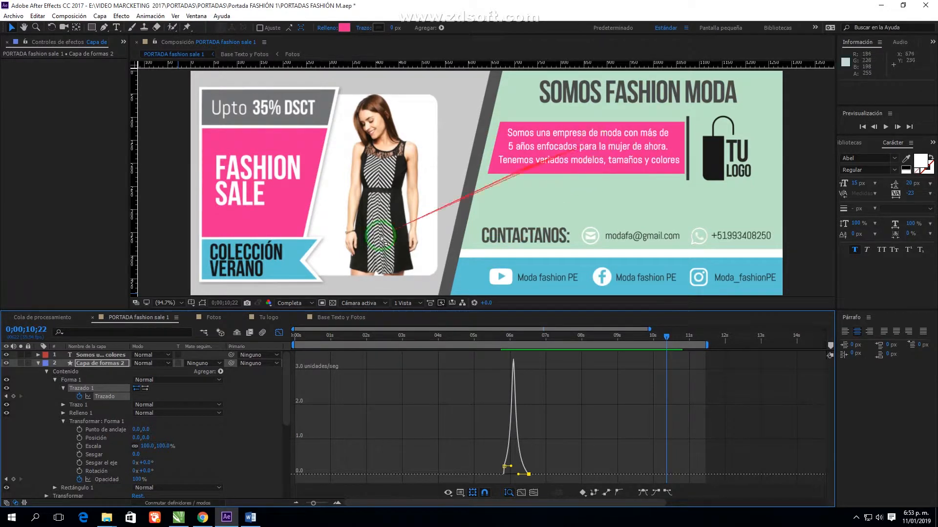
Collapse the shape layer, save, return to layer bars, enlarge the viewer and play the banner
click(38, 363)
key(ctrl+s)
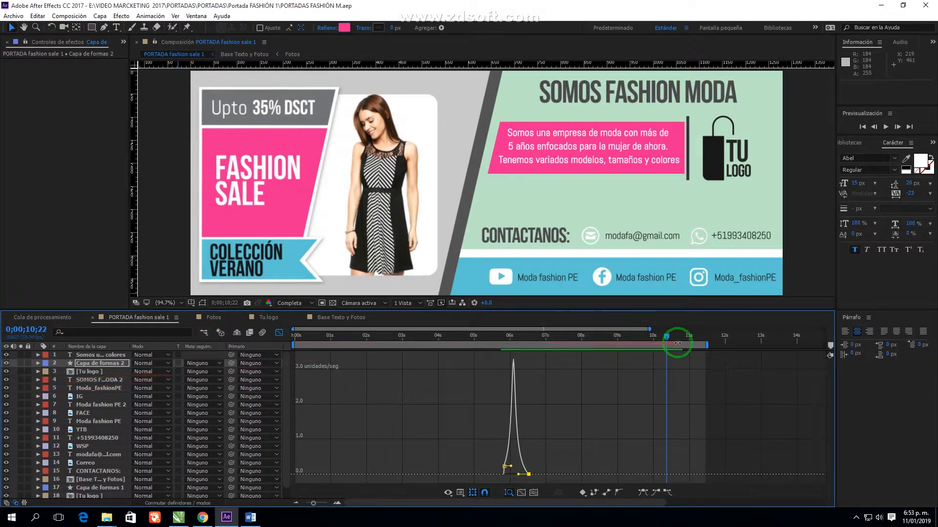
click(279, 332)
click(169, 304)
click(168, 309)
drag(168, 310, 165, 360)
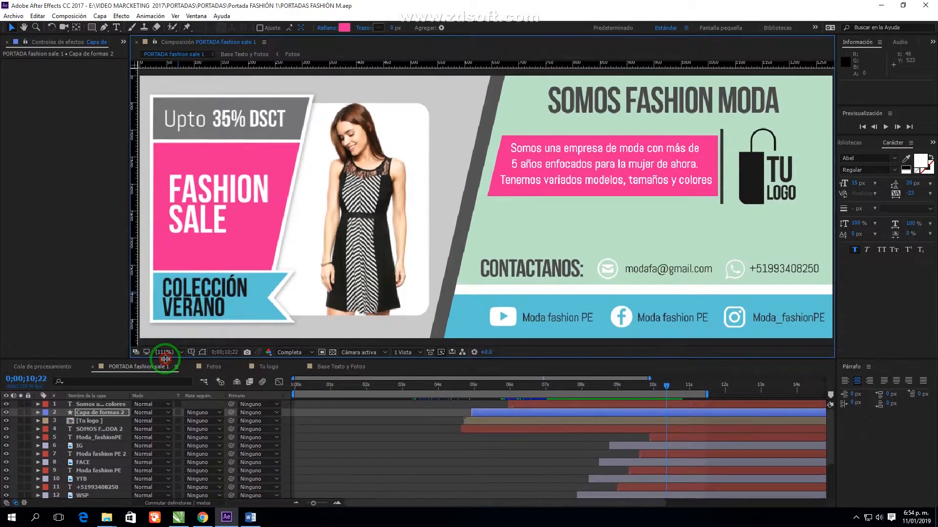
key(space)
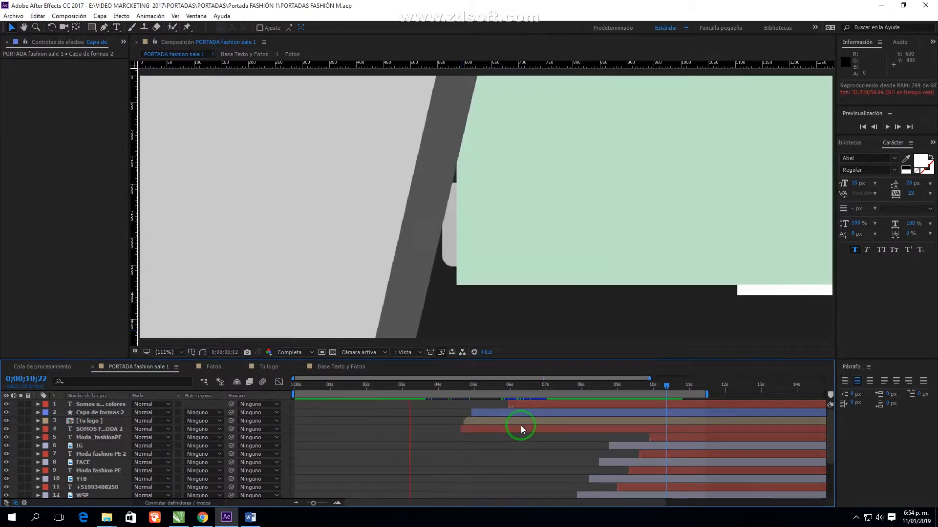